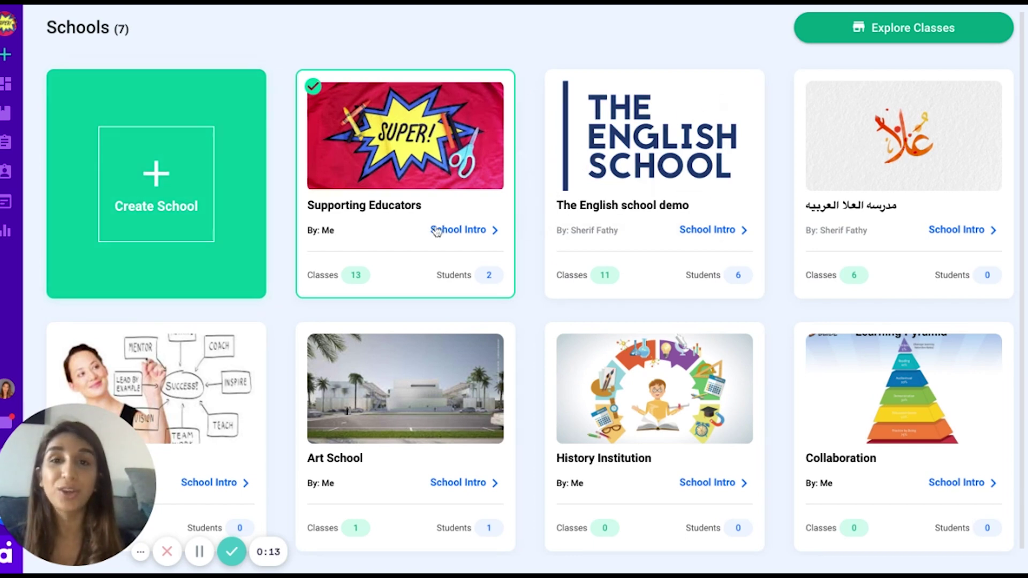
Step: Open the introduction of the Supporting Educators school, read it through, and view the form for adding social links
click(454, 231)
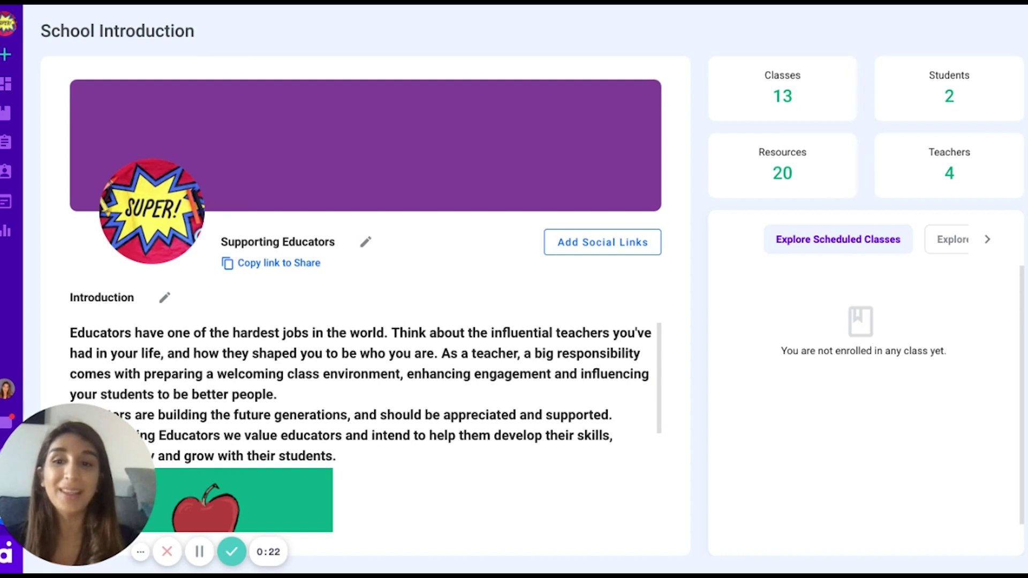
scroll(361, 427, down, 3)
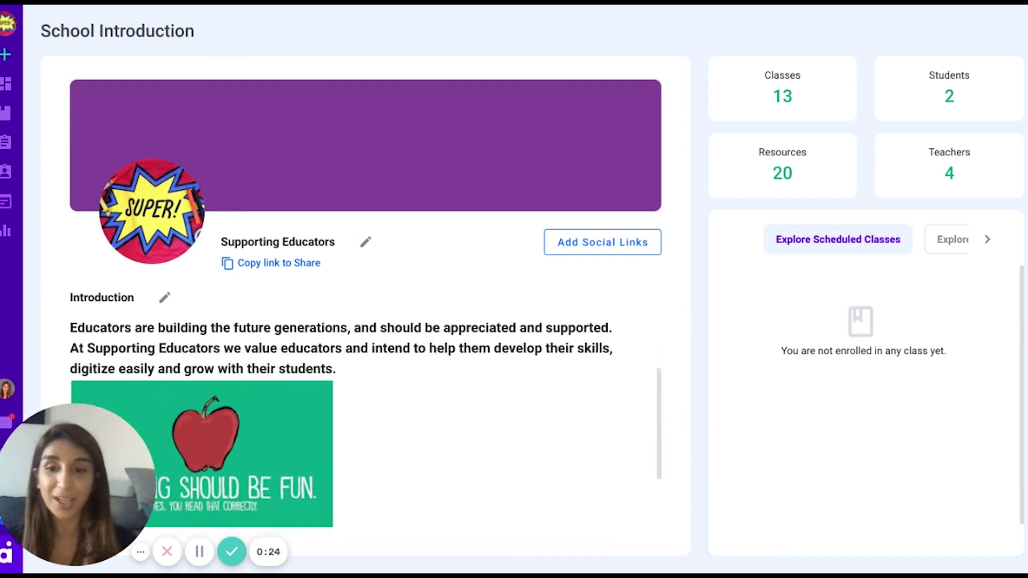
scroll(360, 427, down, 3)
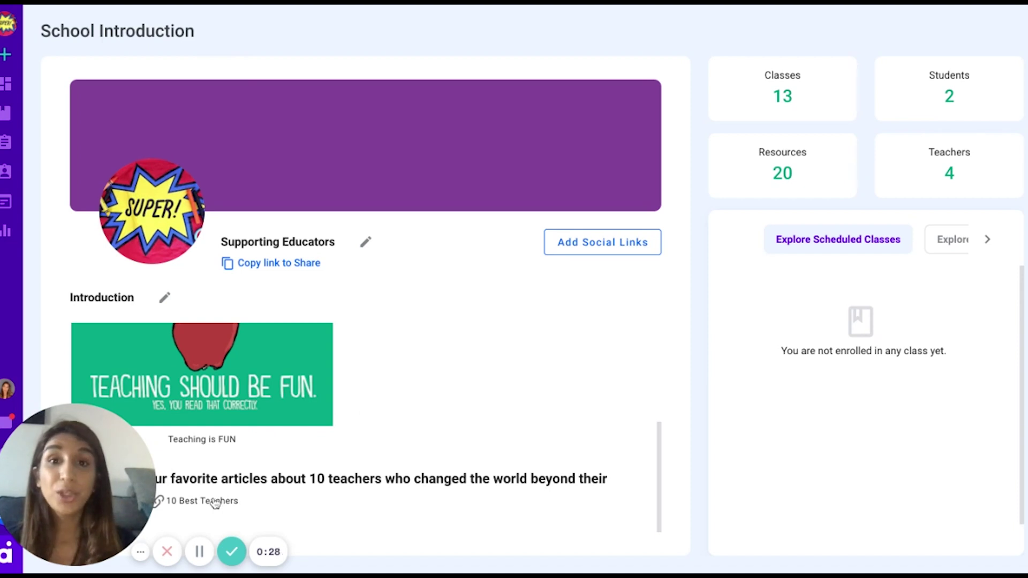
click(569, 253)
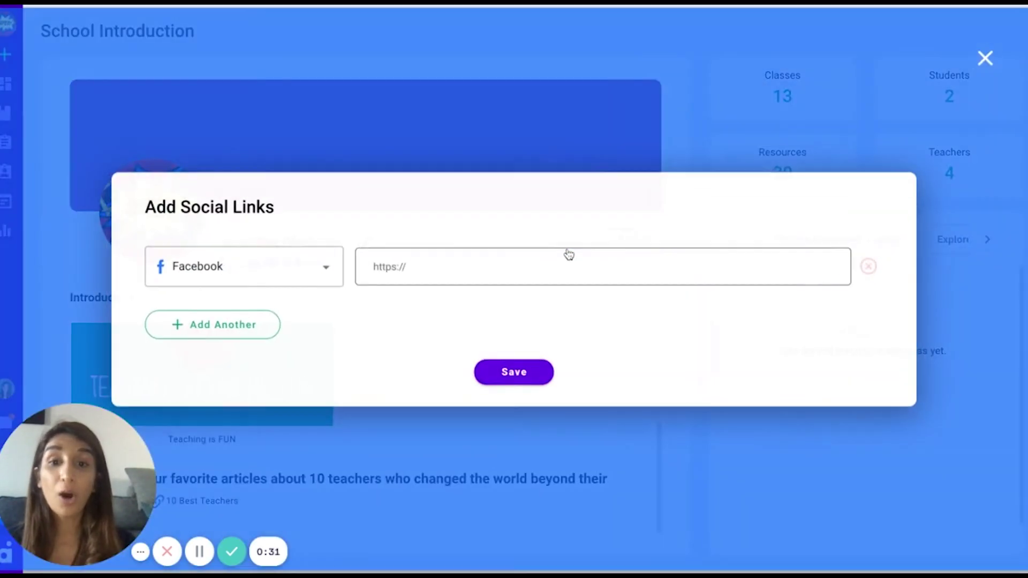
click(985, 57)
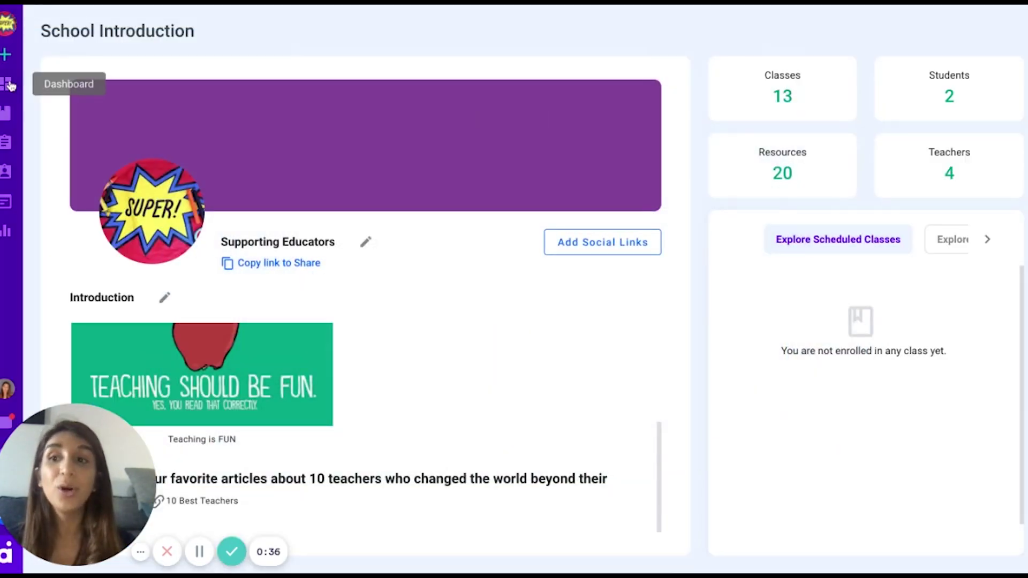
Step: Open the teacher dashboard and show the activities for October 25, 2021
click(8, 84)
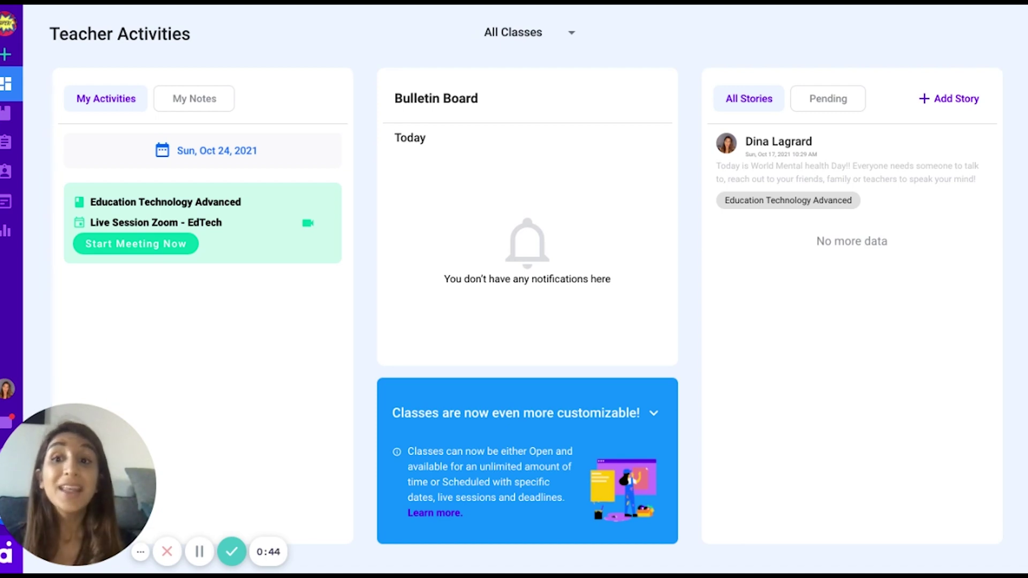
click(204, 164)
click(115, 370)
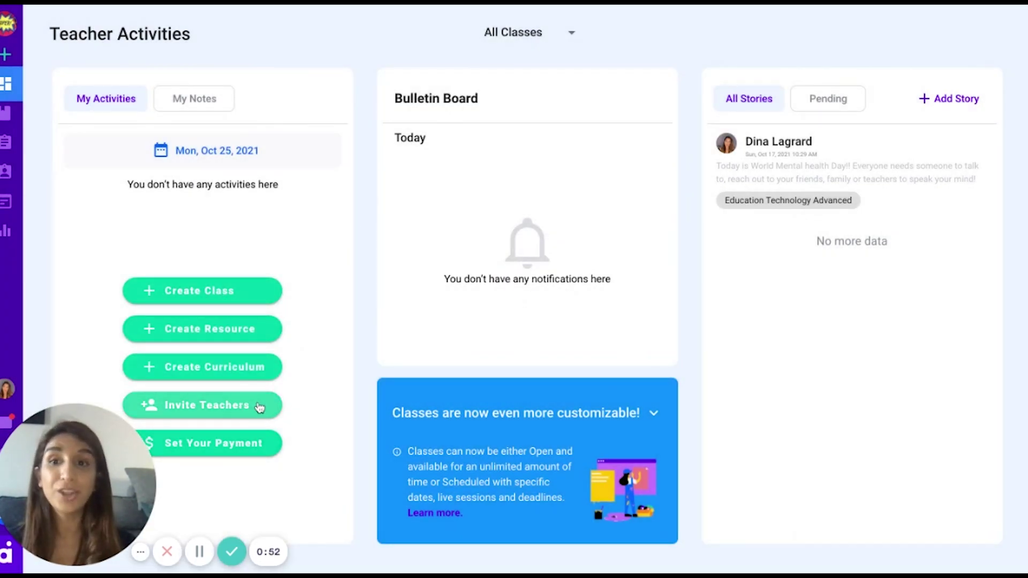
Step: Return the activities to October 24, 2021 and view the details of the Live Session Zoom - EdTech meeting
click(211, 154)
click(88, 366)
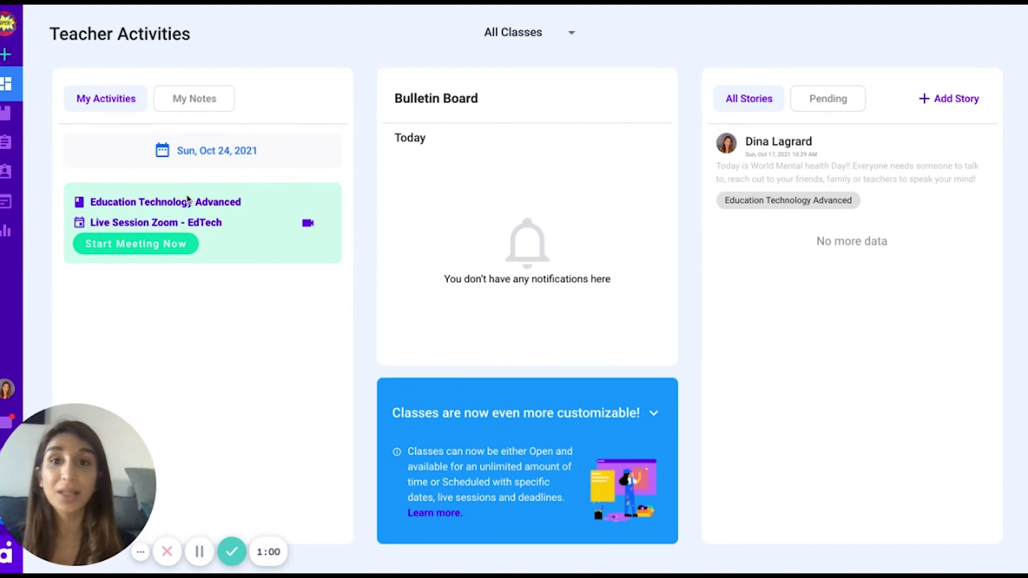
click(140, 246)
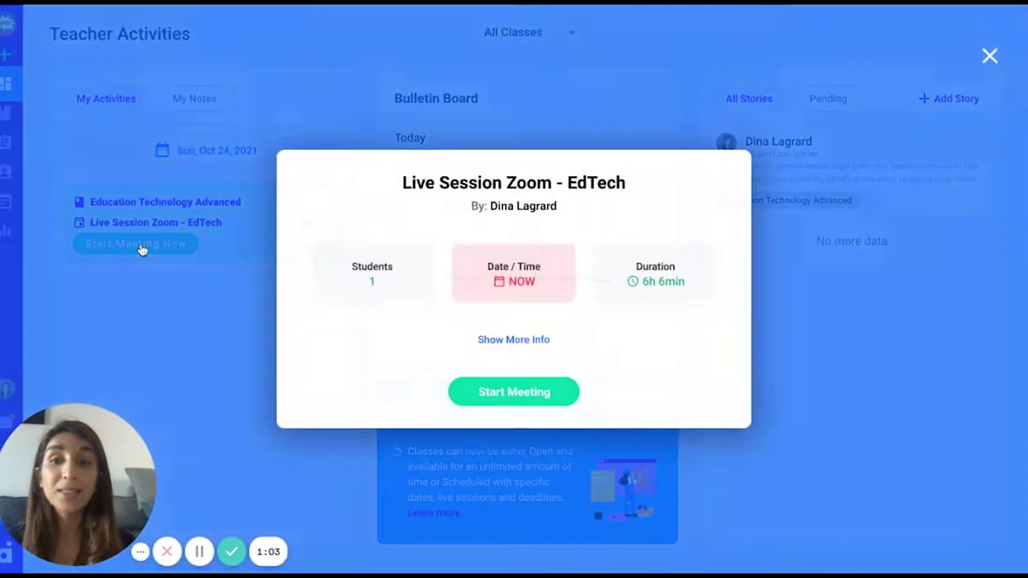
click(989, 56)
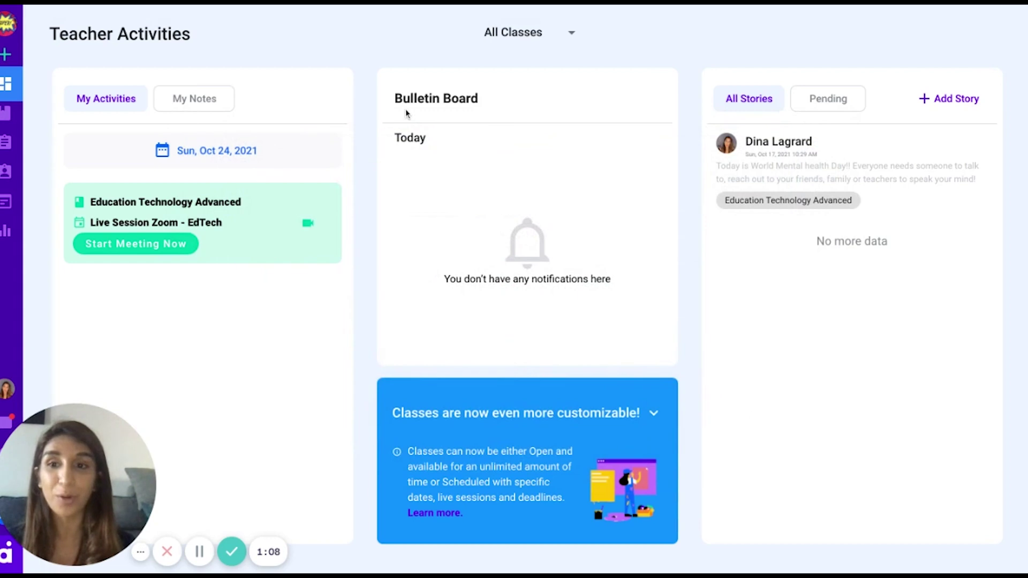
Step: Show the activities for October 6, 2021 and view the Education and SCL material
click(249, 158)
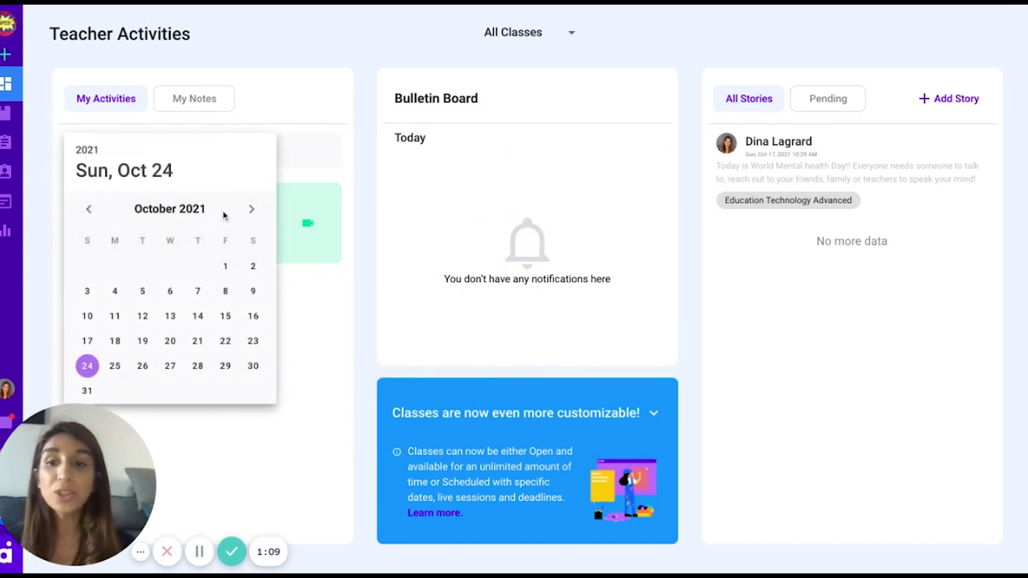
click(170, 292)
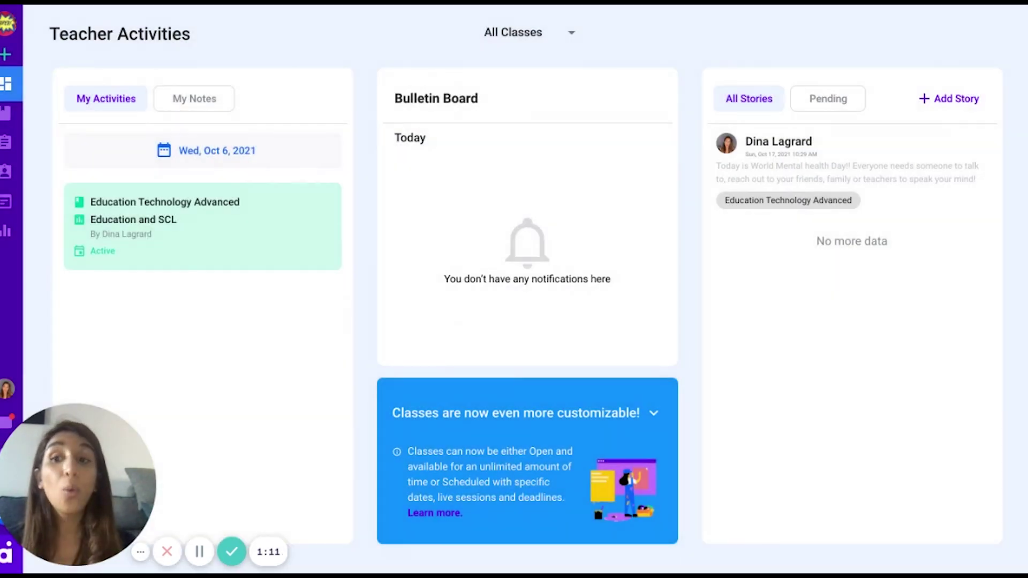
click(153, 229)
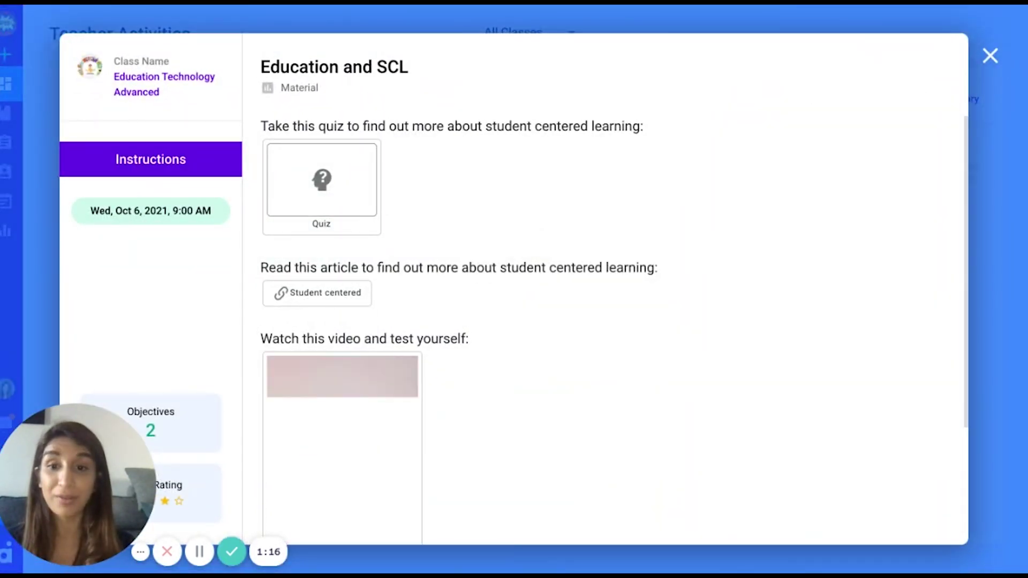
click(990, 56)
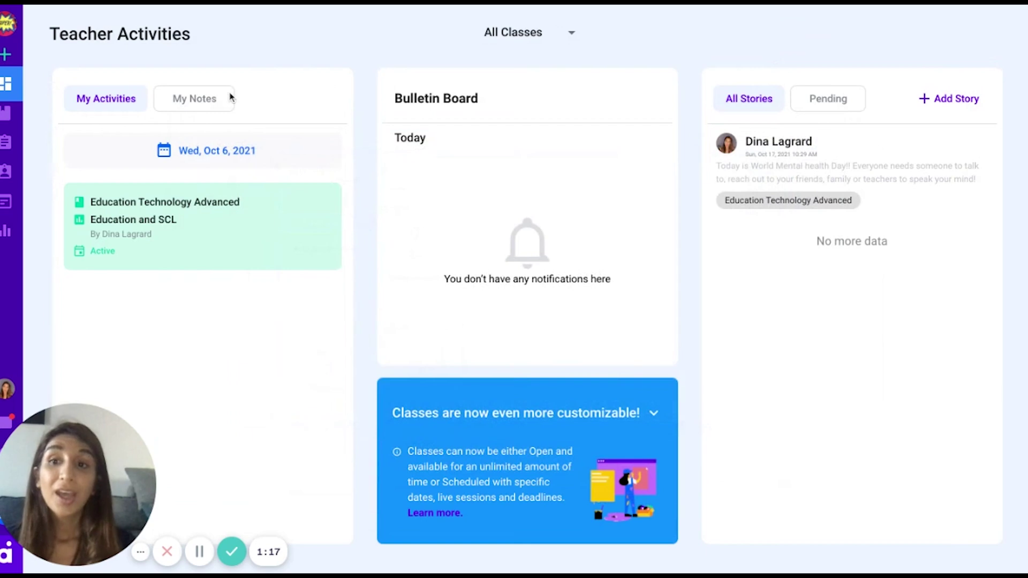
Step: Open a blank note form in the teacher's notes and a blank story form, checking which classes a story can target
click(207, 98)
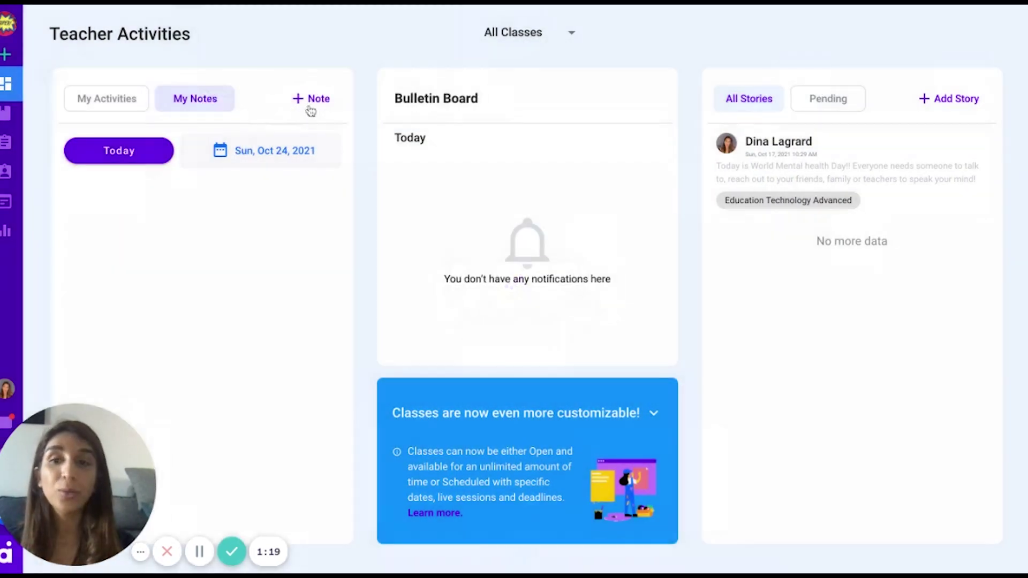
click(324, 108)
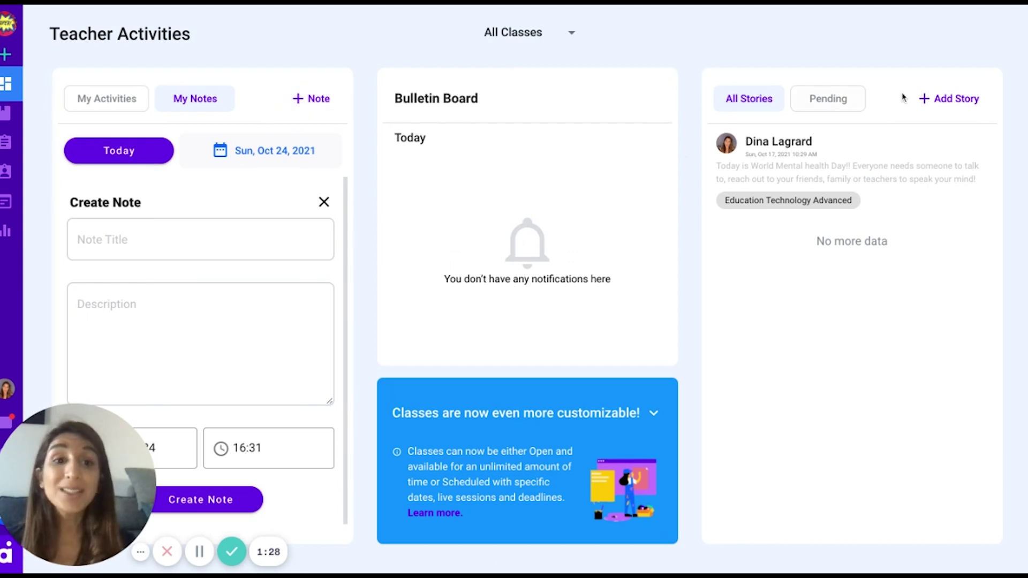
click(961, 100)
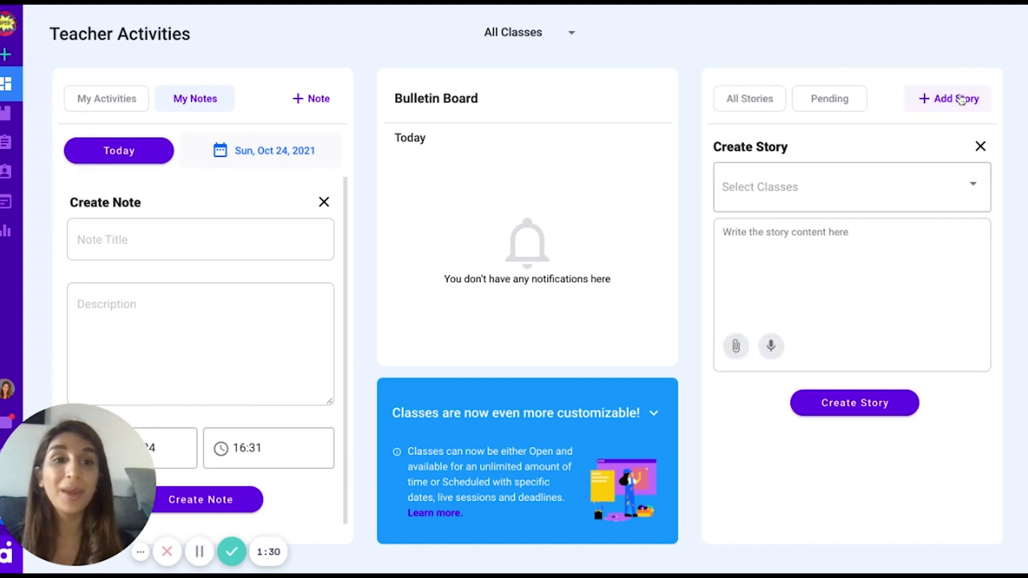
click(862, 175)
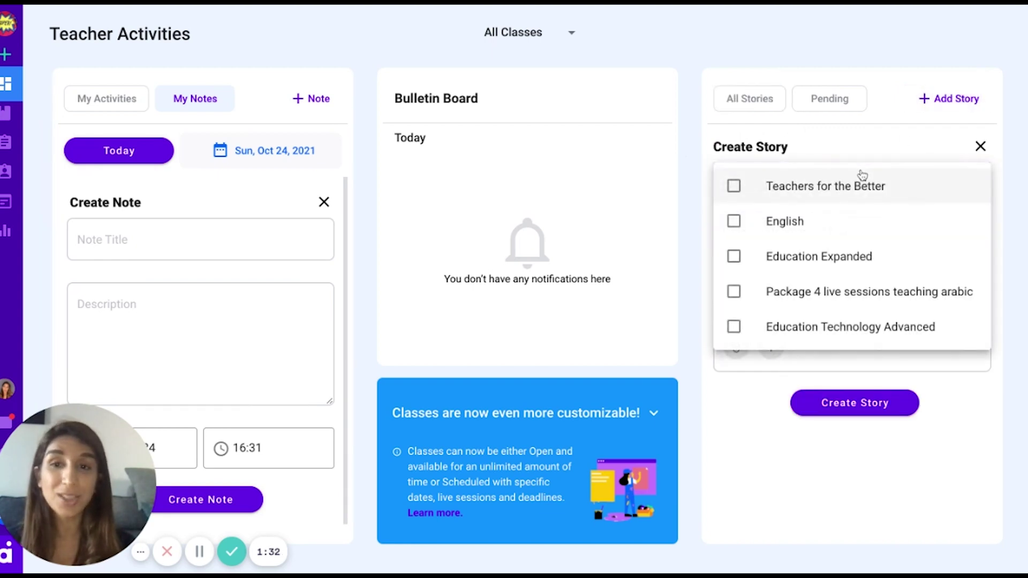
click(893, 82)
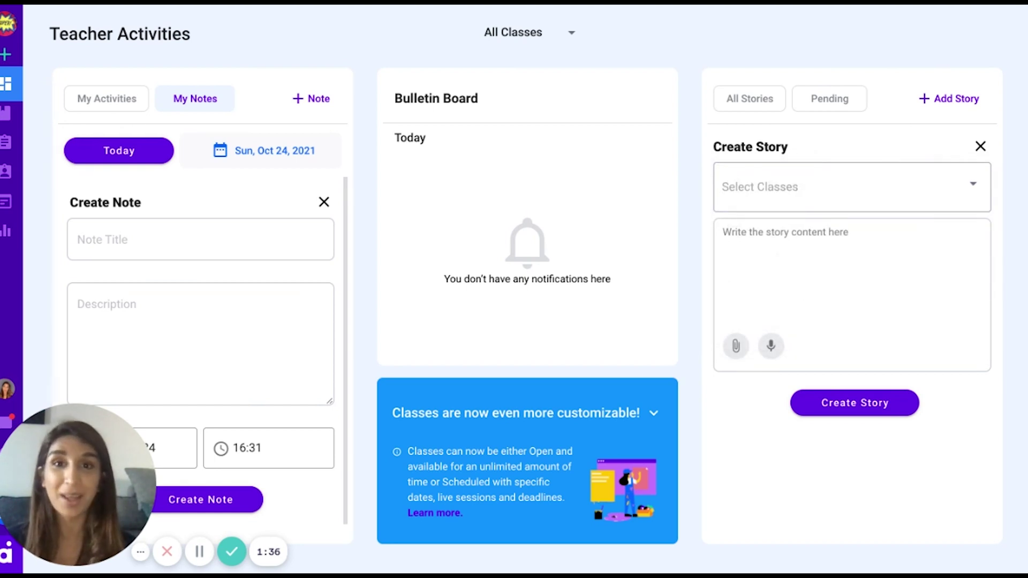
Step: View the pending stories and the choices in the dashboard's class filter, keeping All Classes
click(854, 99)
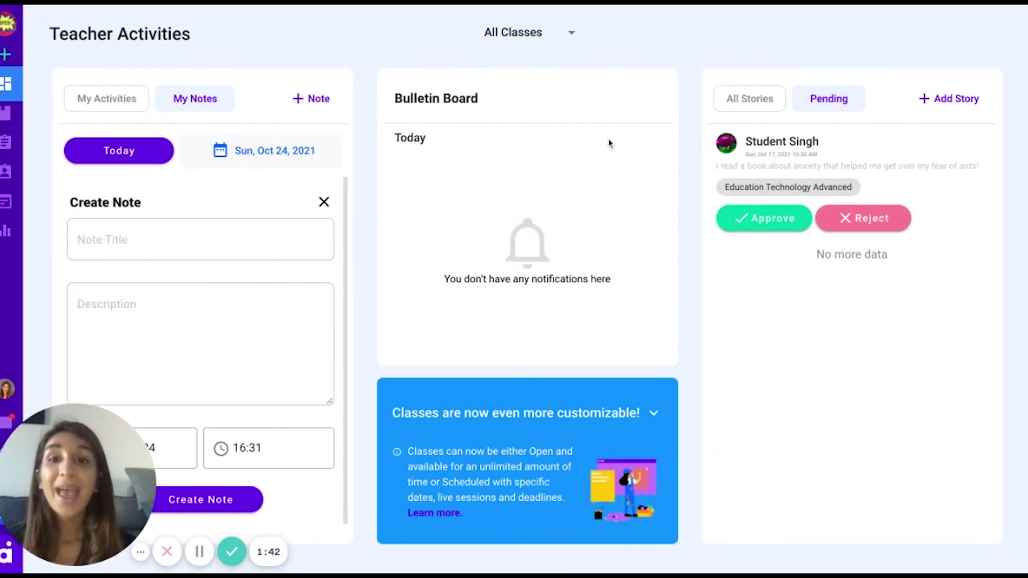
click(556, 40)
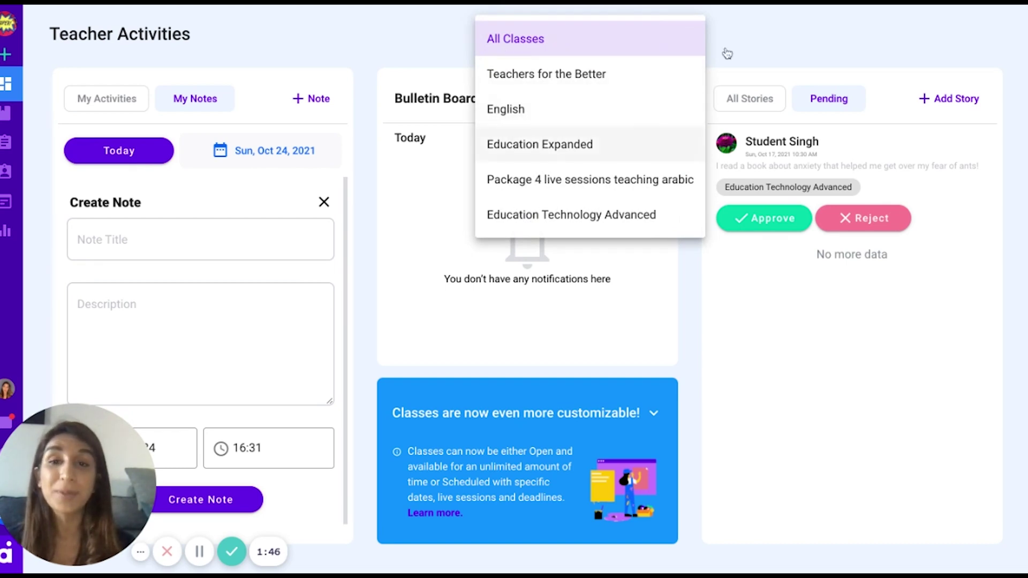
click(744, 39)
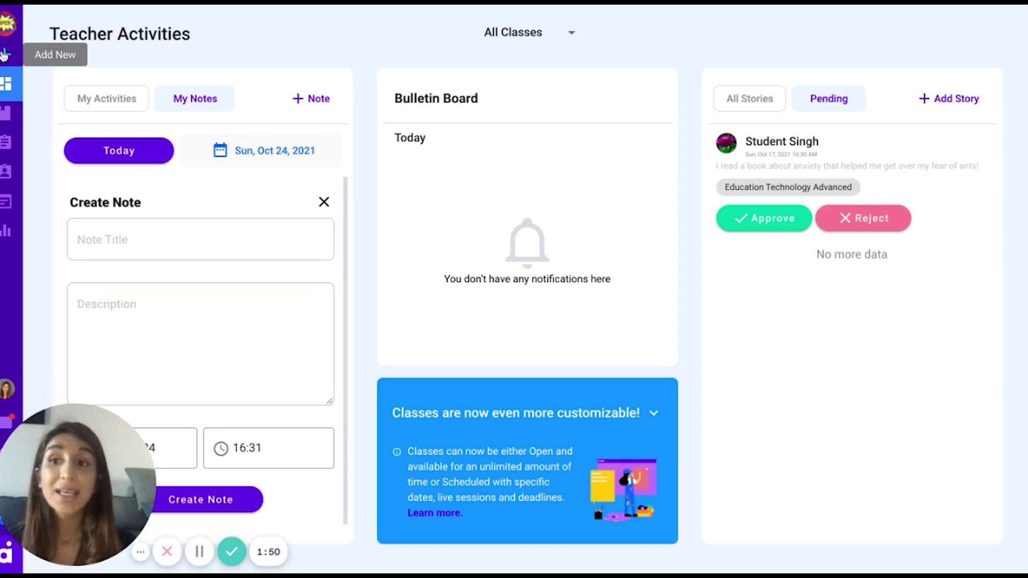
Step: Start a new open class, review its blank form down to the description editor, and close it without creating the class
click(5, 54)
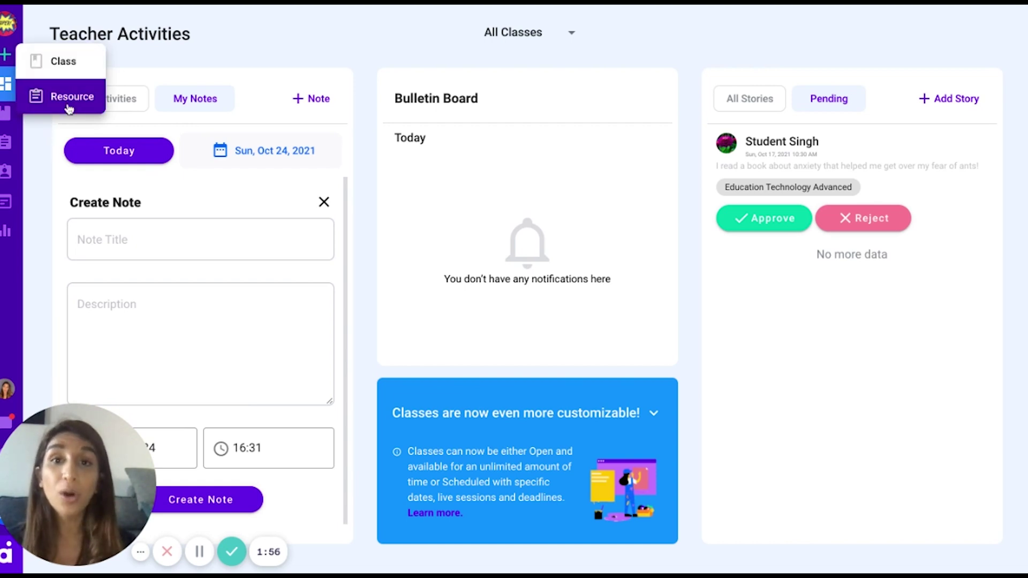
click(70, 68)
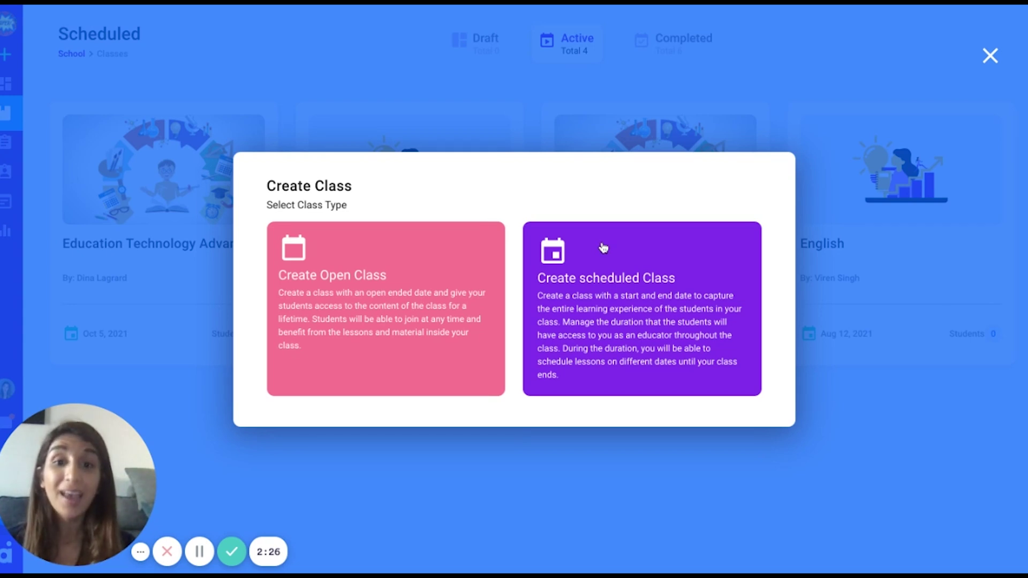
click(427, 288)
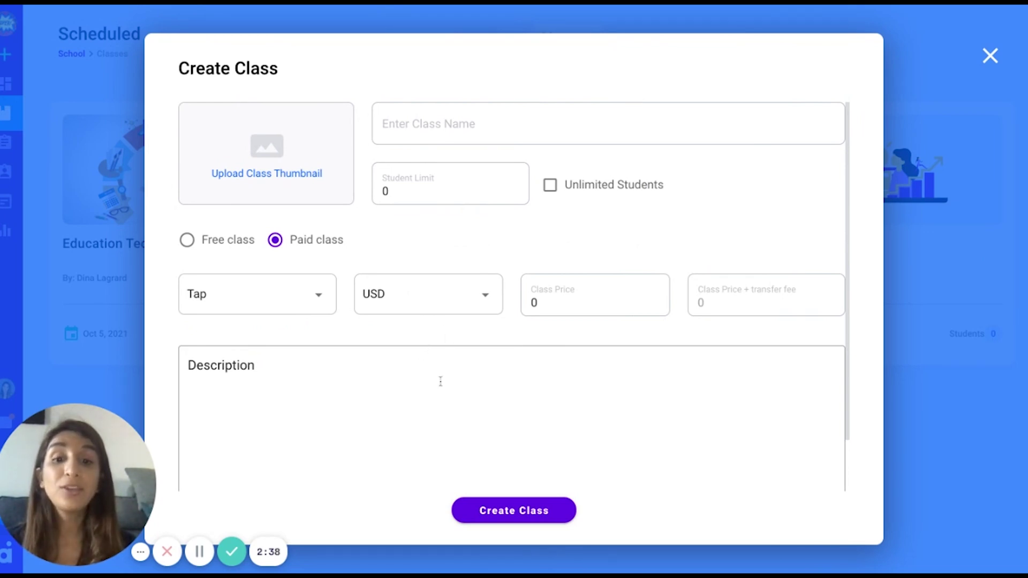
scroll(440, 381, down, 1)
scroll(440, 381, down, 3)
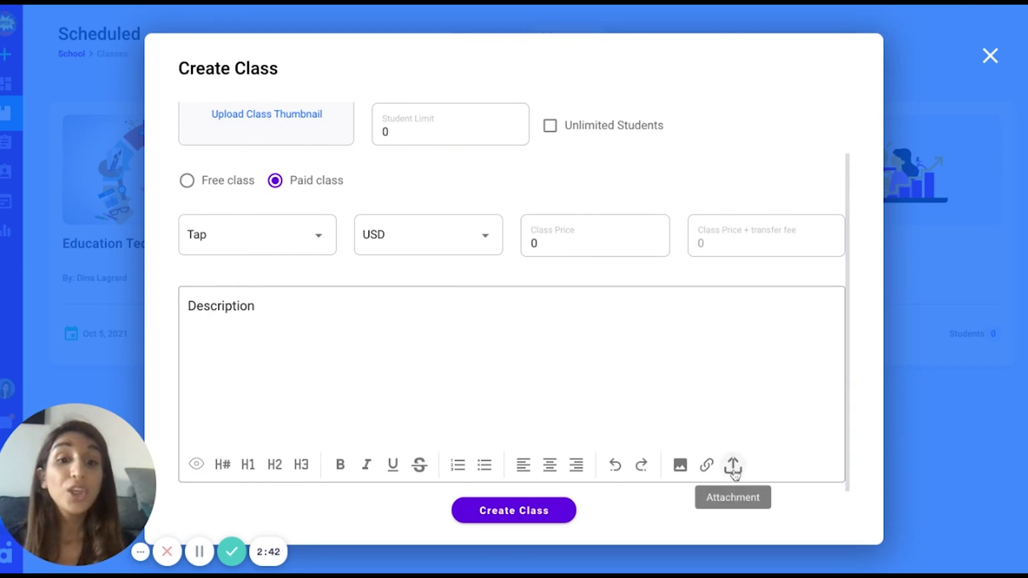
scroll(656, 397, up, 4)
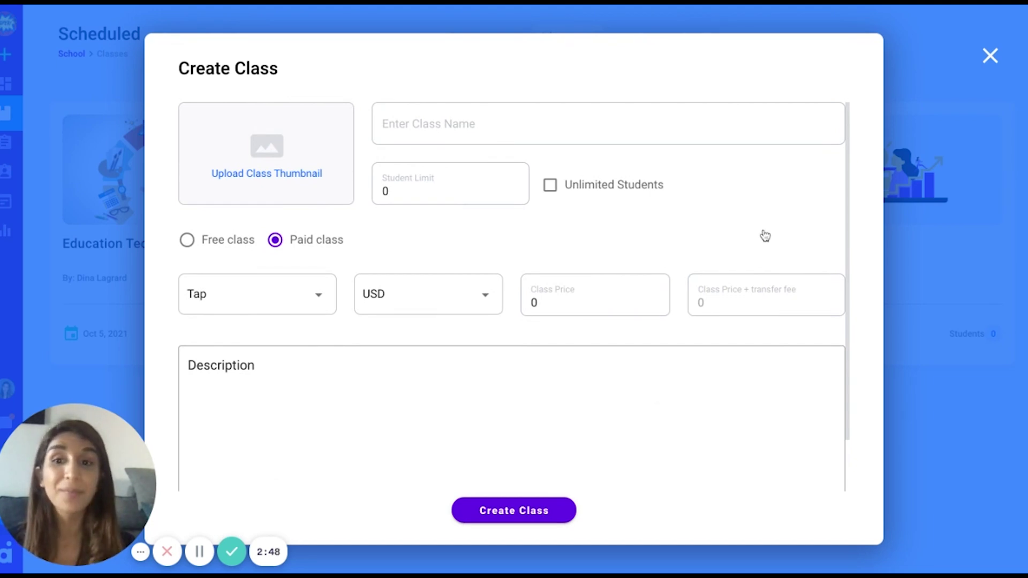
click(990, 56)
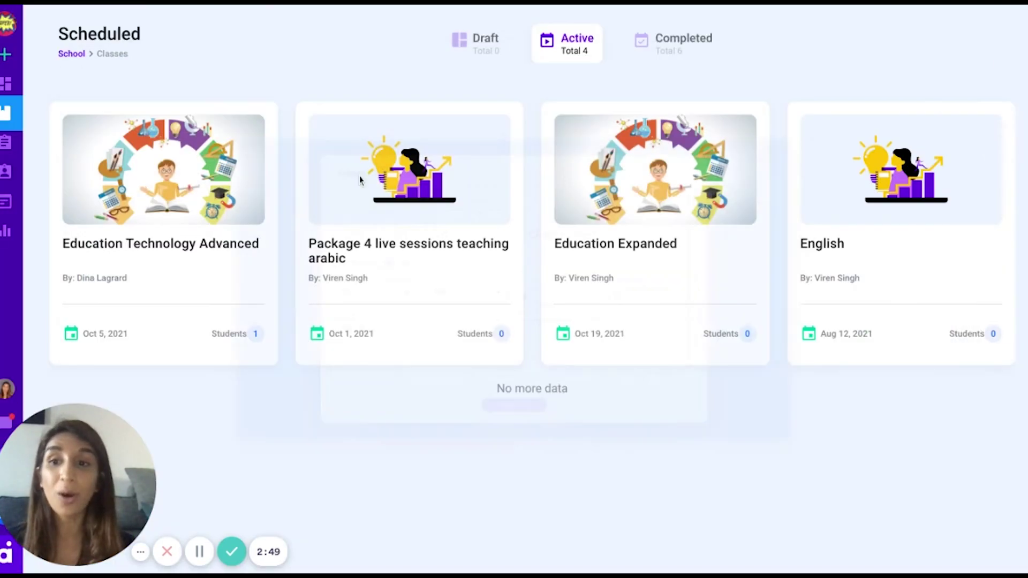
Step: Open the Education Technology Advanced class and view the teachers who can be assigned to it
click(179, 250)
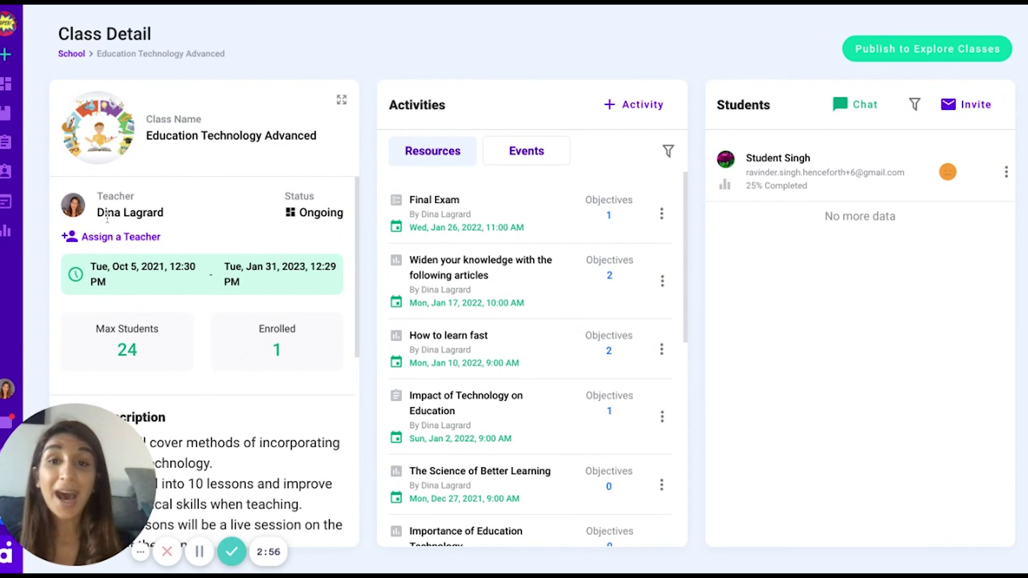
click(111, 241)
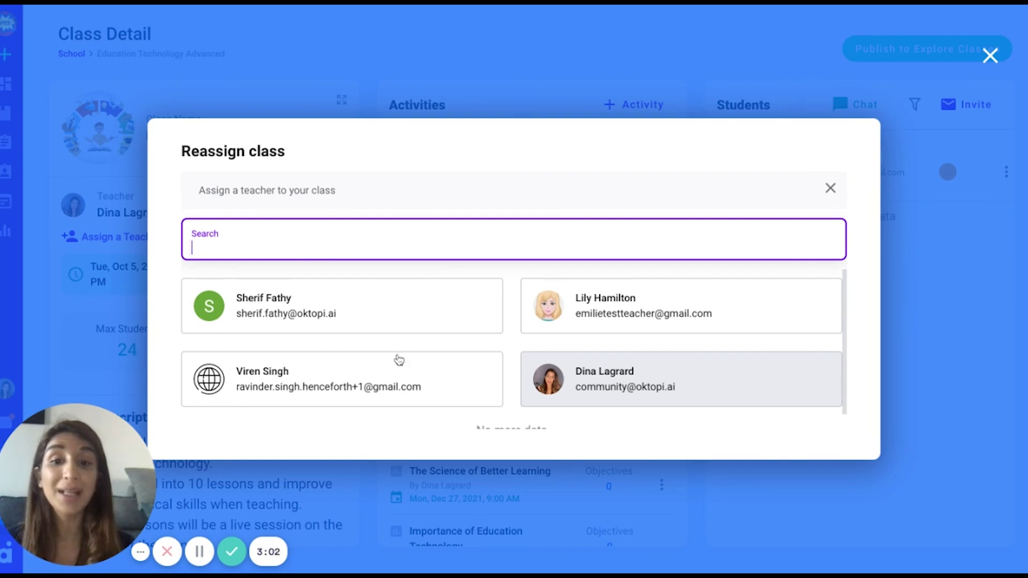
click(991, 67)
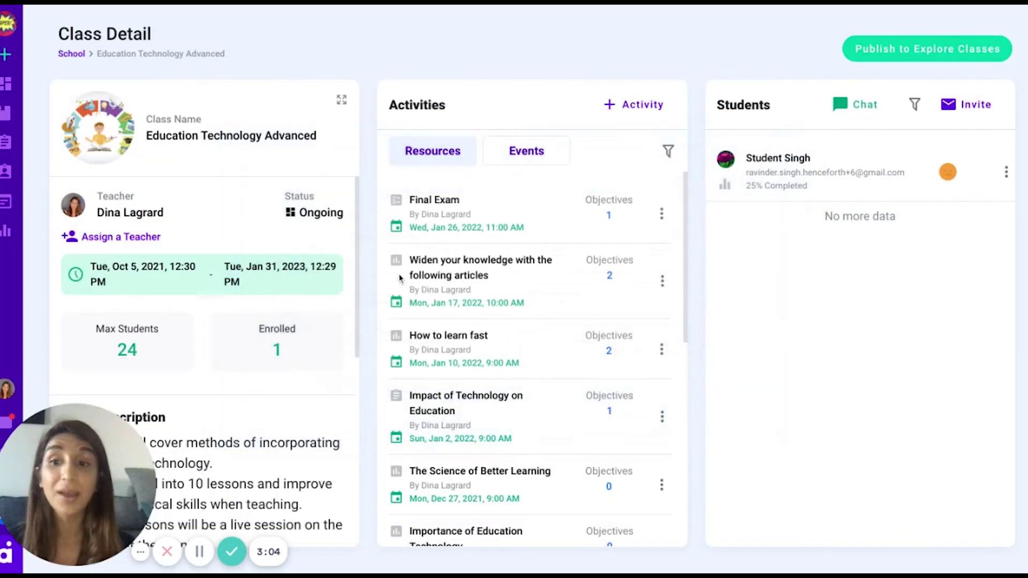
Step: Read through the class description of Education Technology Advanced, including its introductory video
scroll(255, 434, down, 2)
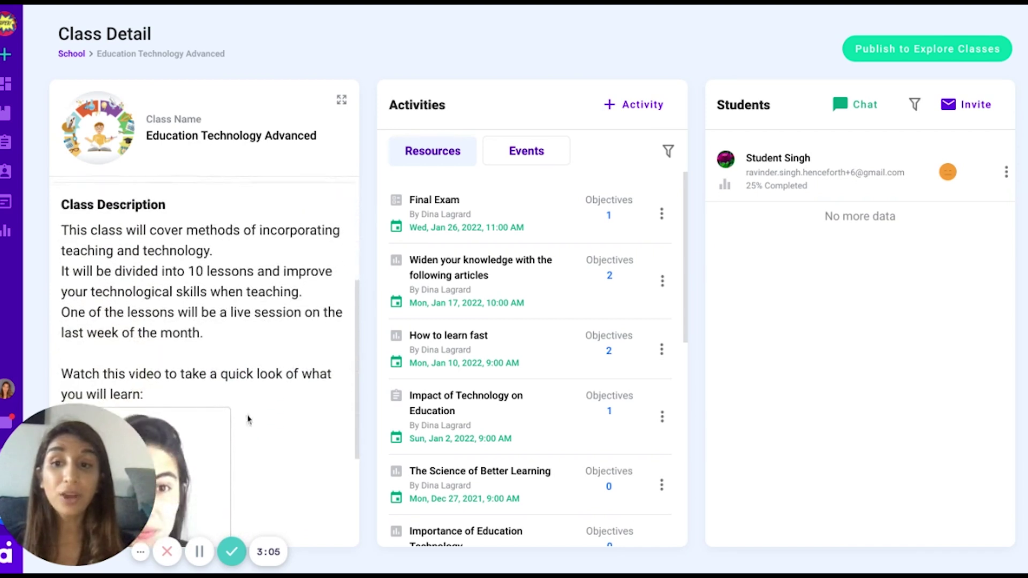
scroll(247, 459, down, 2)
scroll(247, 459, down, 1)
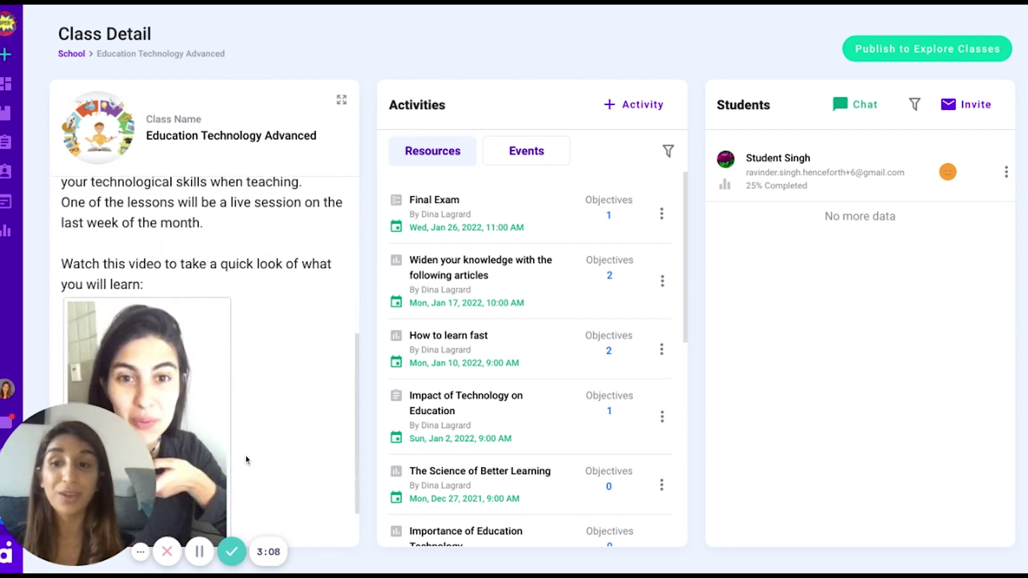
scroll(346, 422, up, 2)
scroll(346, 422, up, 1)
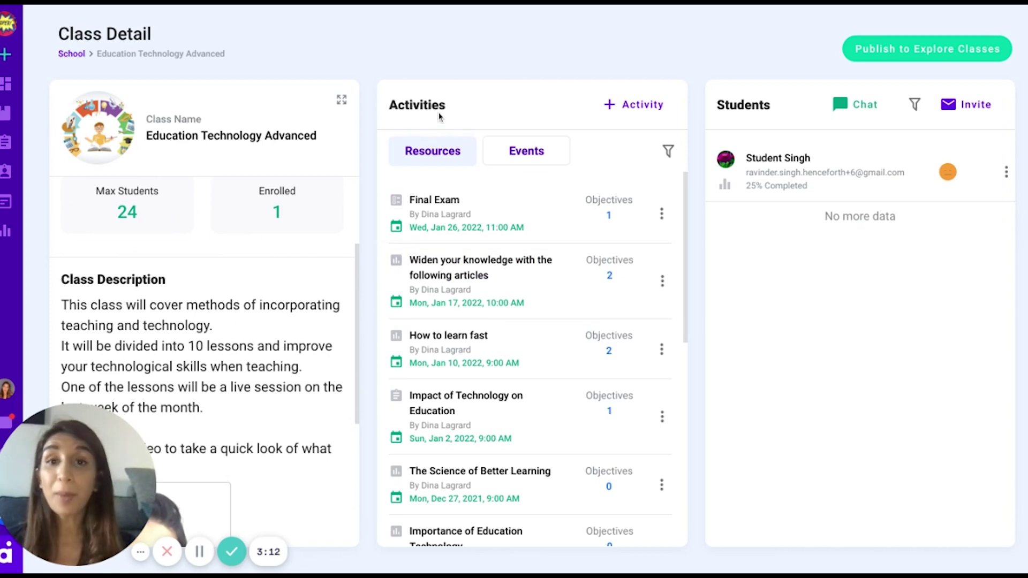
Step: Start a new resource in the class activities and view the available resource types, keeping Material
click(642, 111)
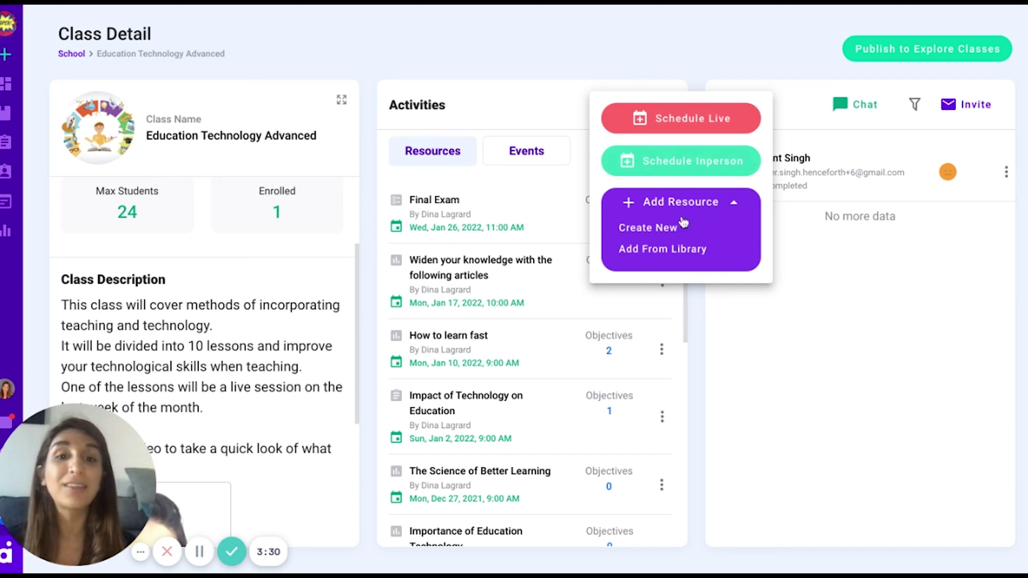
click(666, 230)
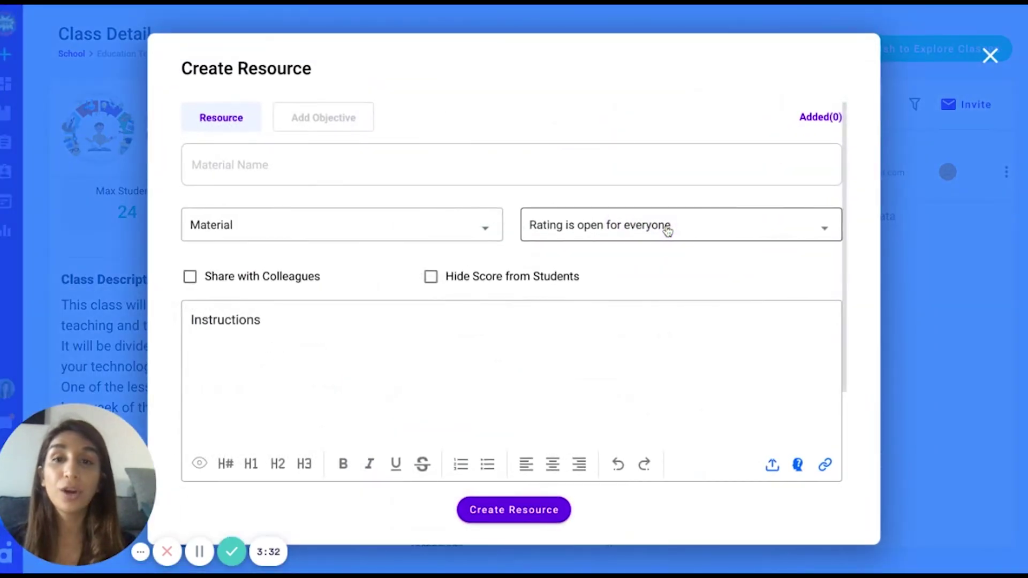
click(272, 241)
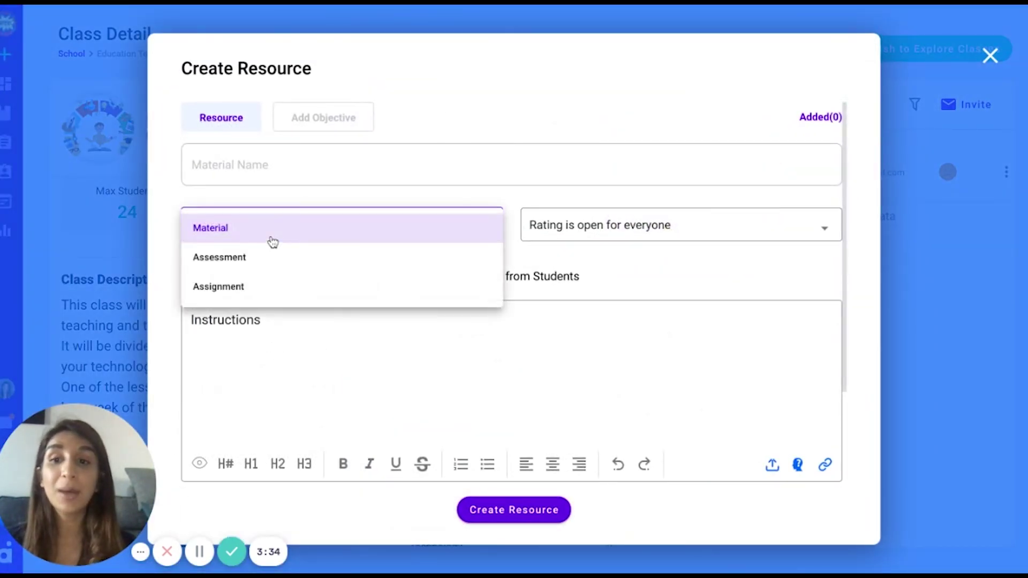
click(293, 358)
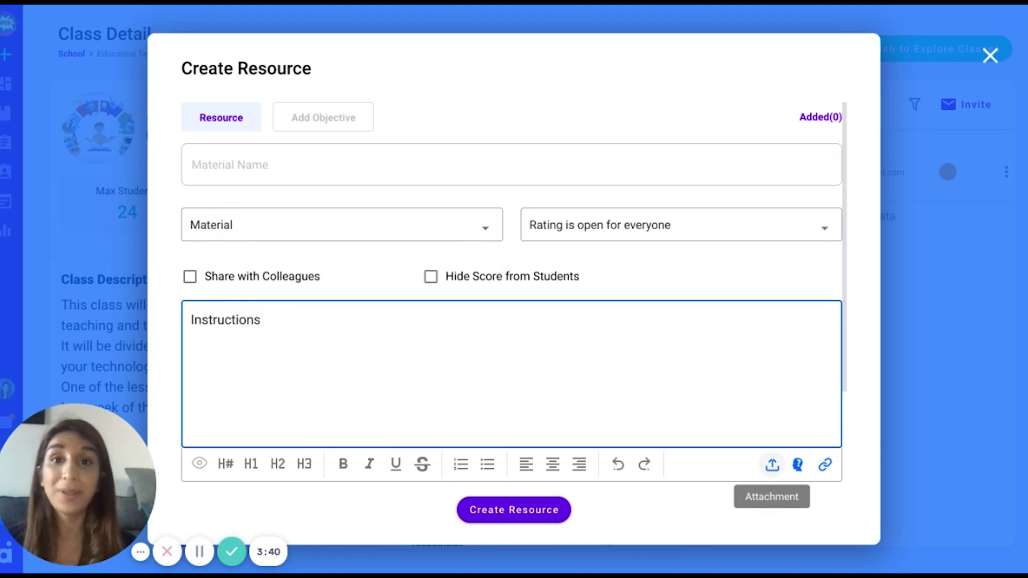
Step: View the quiz creator's question types and the link form for the resource instructions, closing both without adding anything
click(797, 464)
click(565, 319)
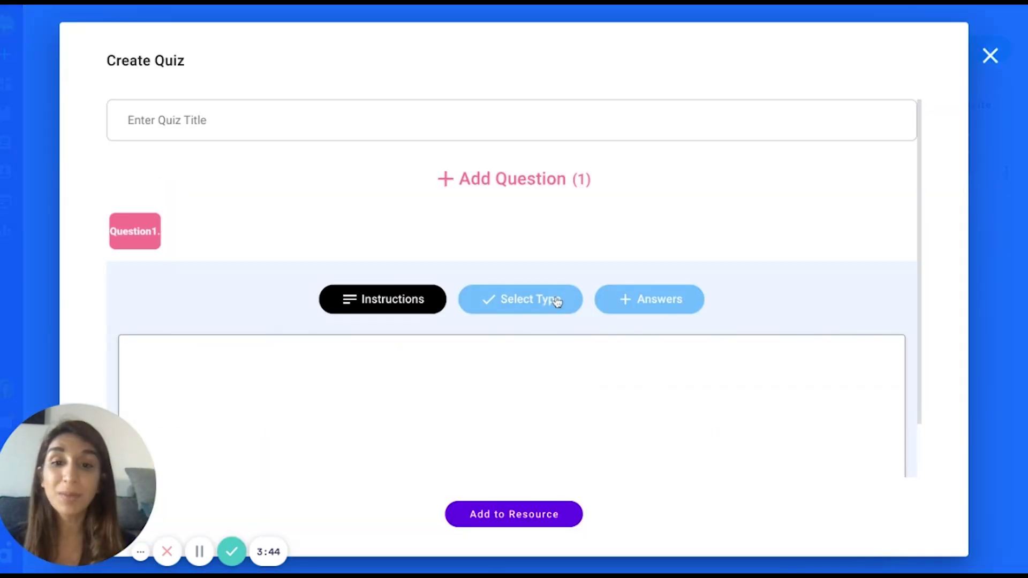
click(554, 299)
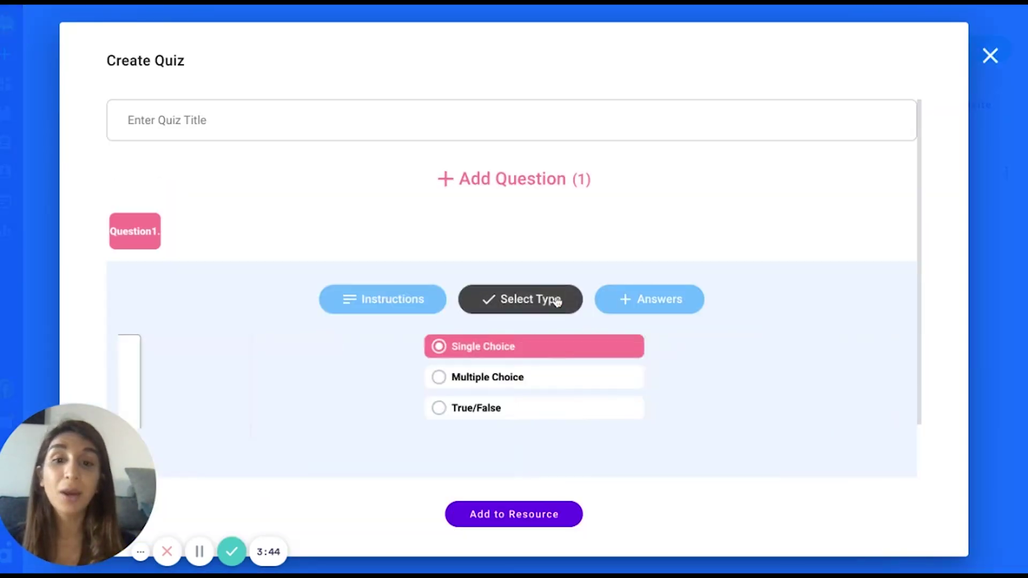
click(990, 56)
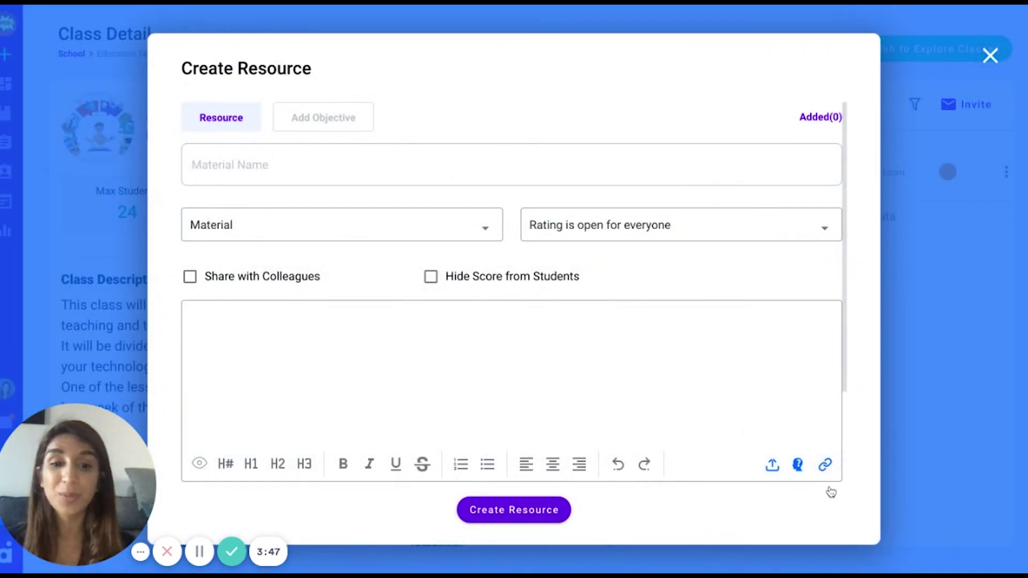
click(825, 465)
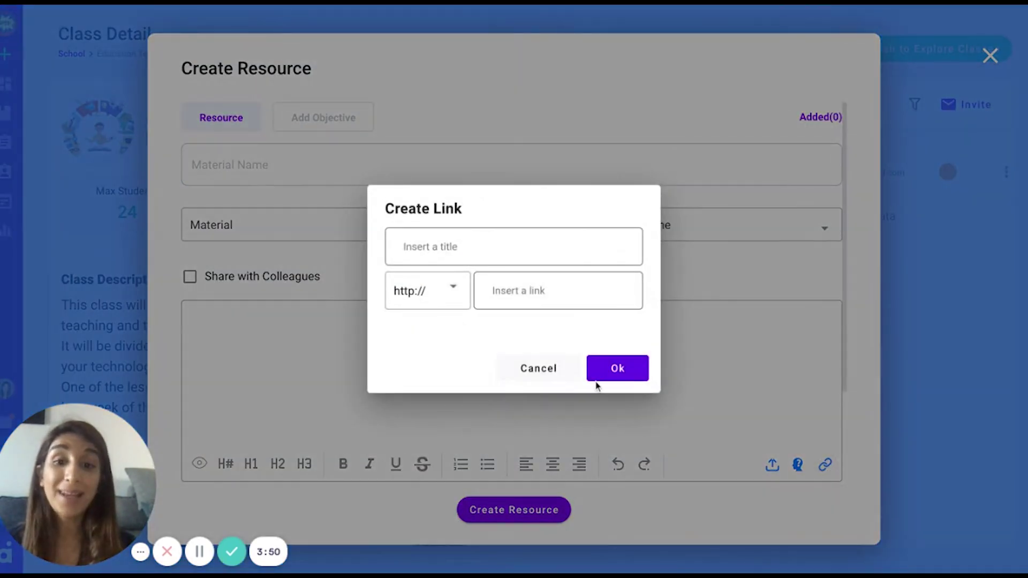
click(526, 372)
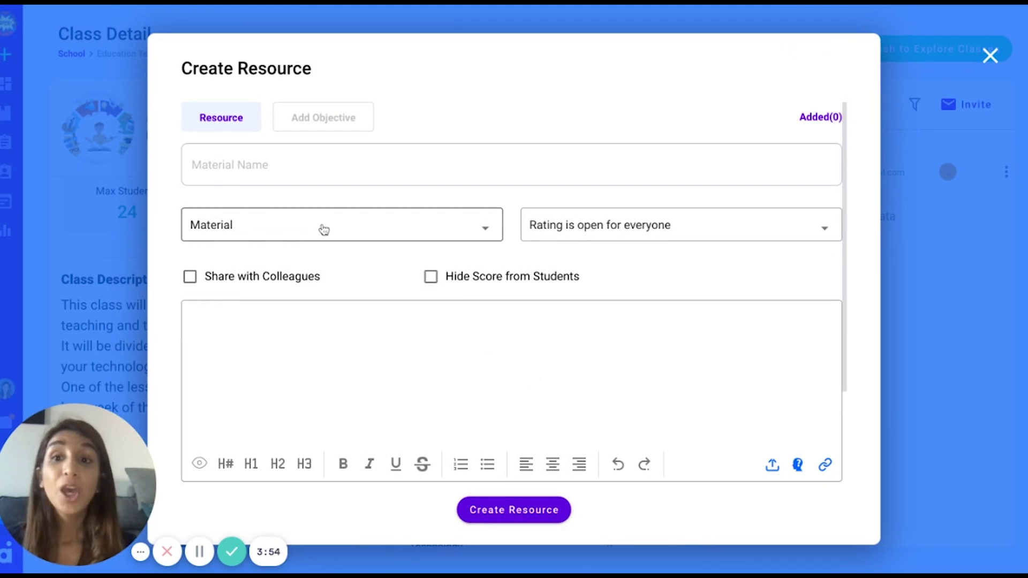
Step: Review the Supporting Educators objectives and the preset standards for the new resource, and close the form without creating it
click(327, 129)
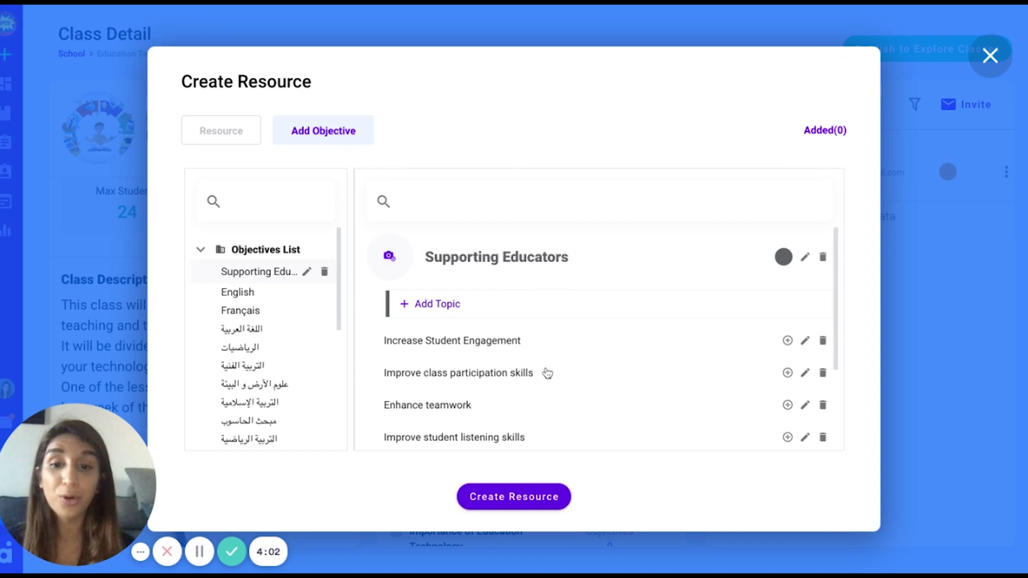
scroll(547, 373, down, 3)
scroll(547, 373, down, 1)
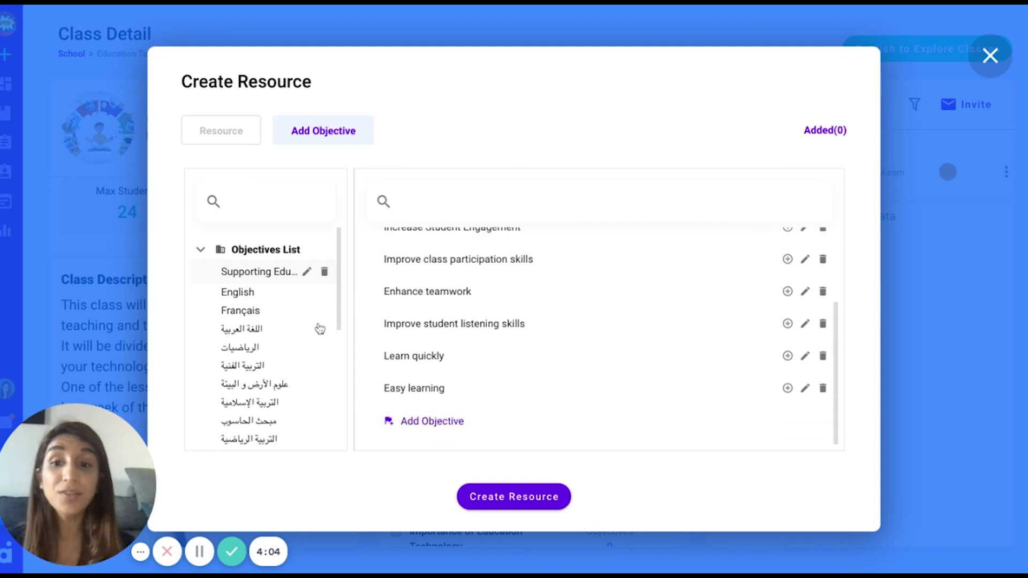
scroll(320, 328, down, 3)
scroll(319, 328, down, 2)
click(271, 419)
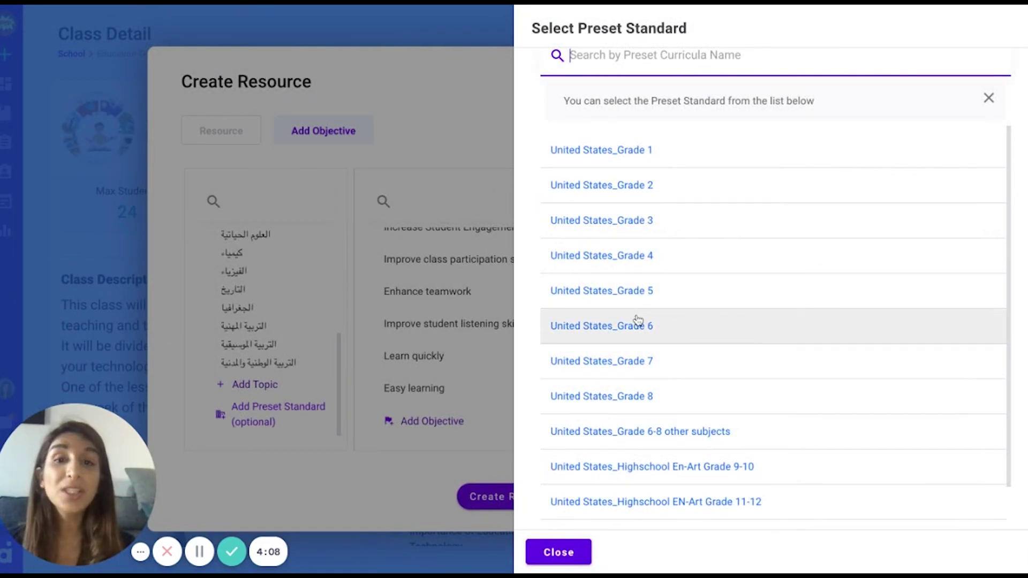
click(563, 554)
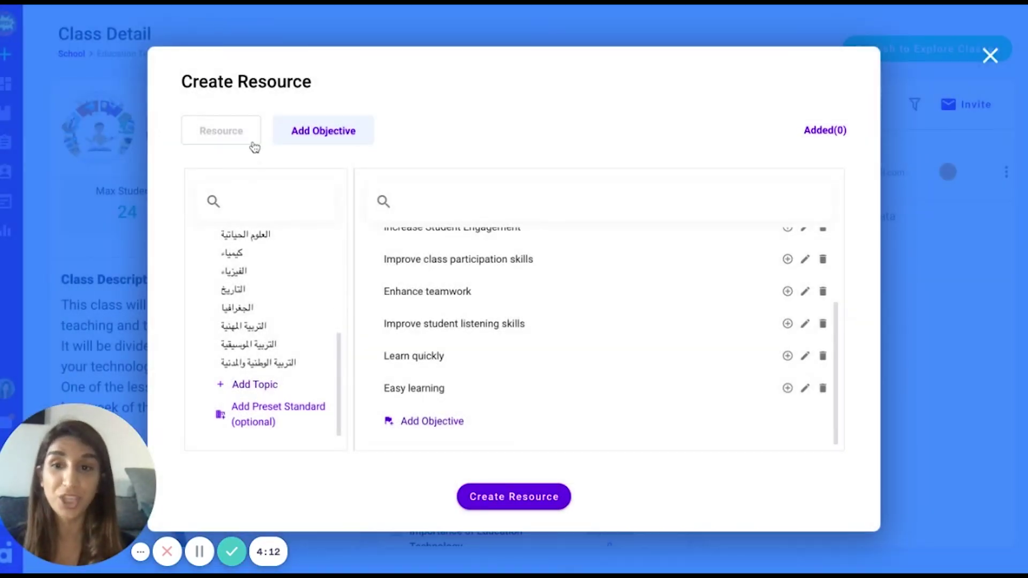
click(254, 146)
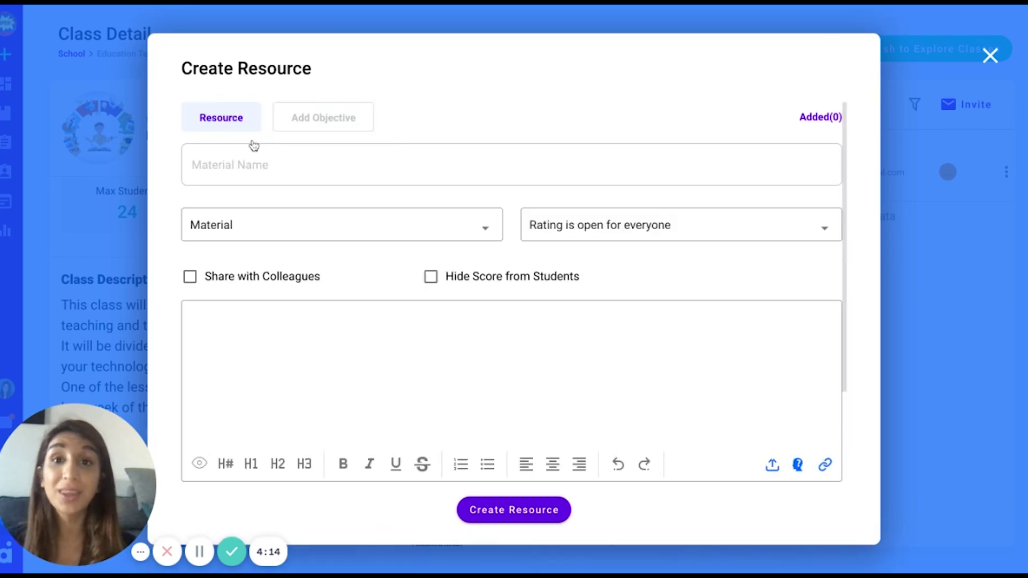
click(988, 65)
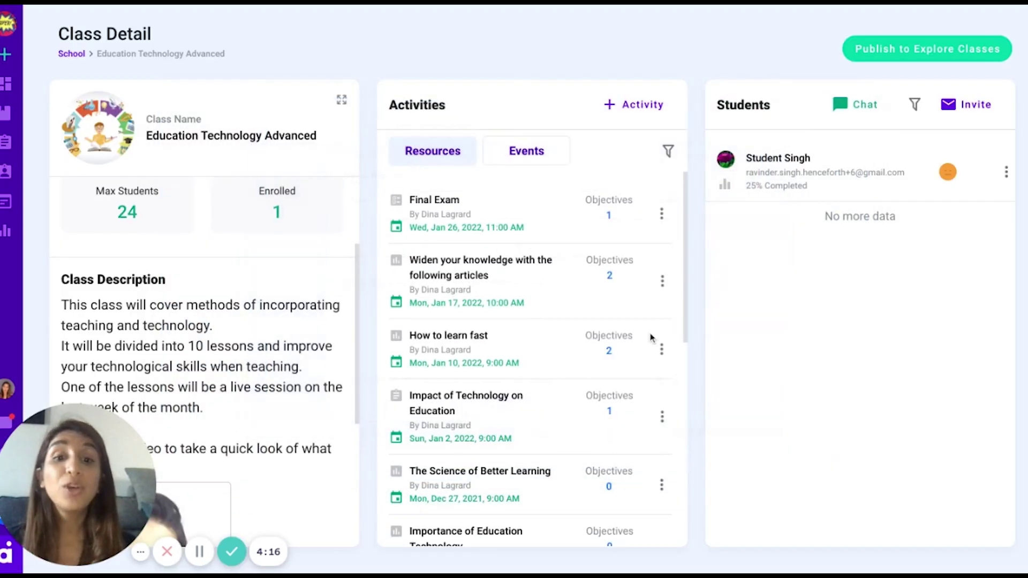
Step: View the library resources that can be added to the class and close the list without adding any
click(614, 112)
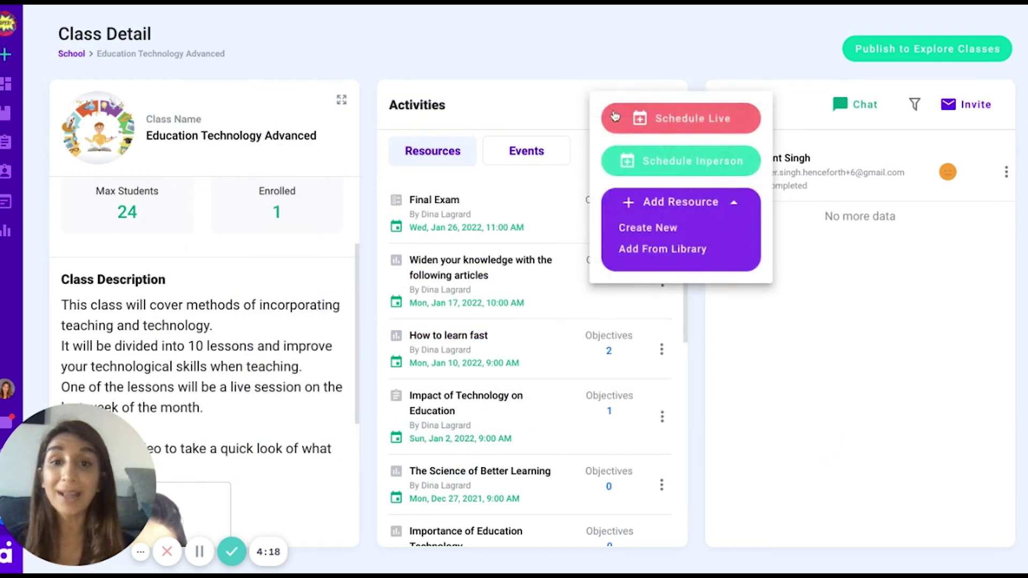
click(647, 258)
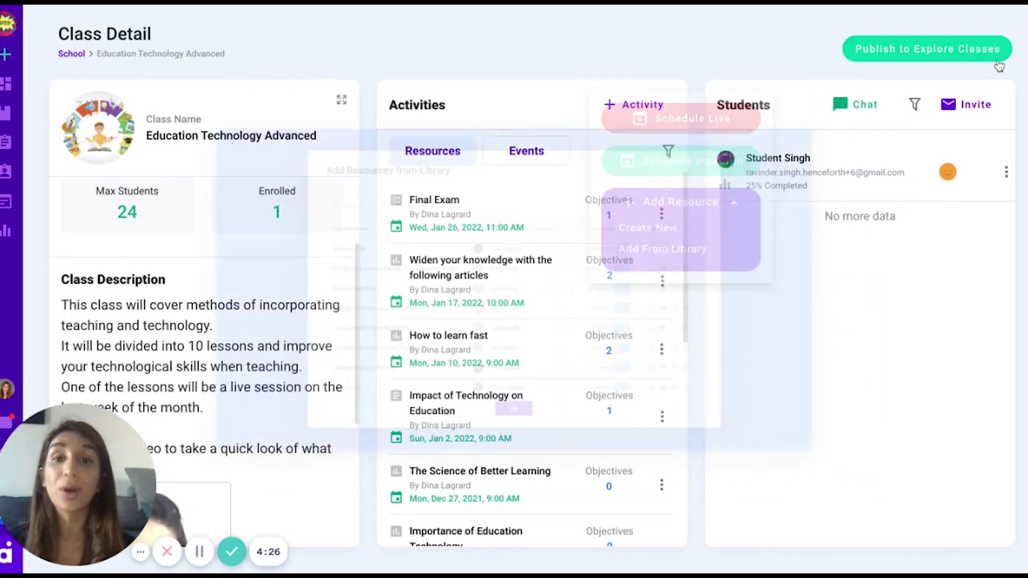
click(990, 55)
Step: Find the Mood Meter Assignment among the class resources, review its instructions and rating feedback, and close it
scroll(557, 394, down, 5)
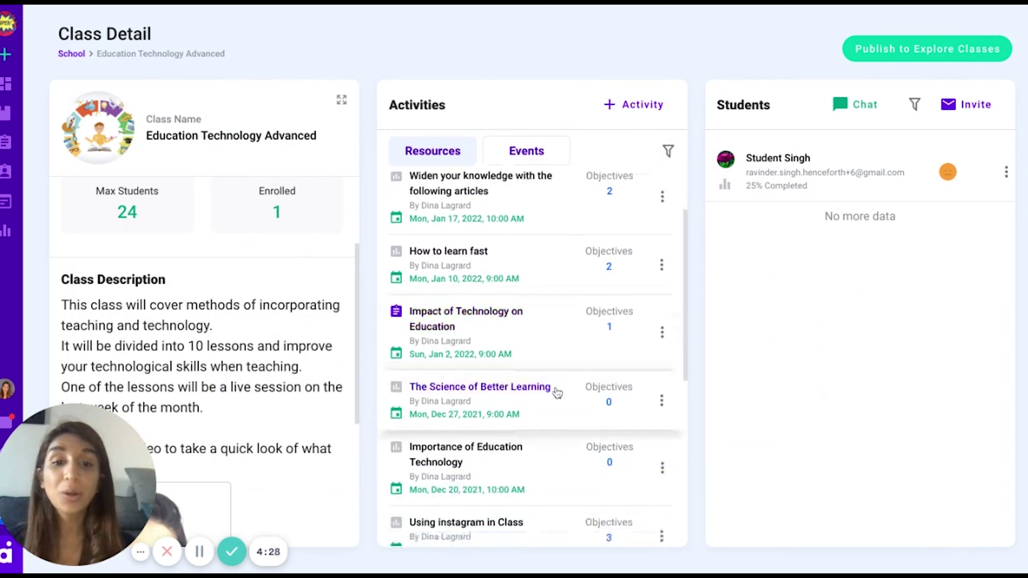
scroll(556, 393, down, 3)
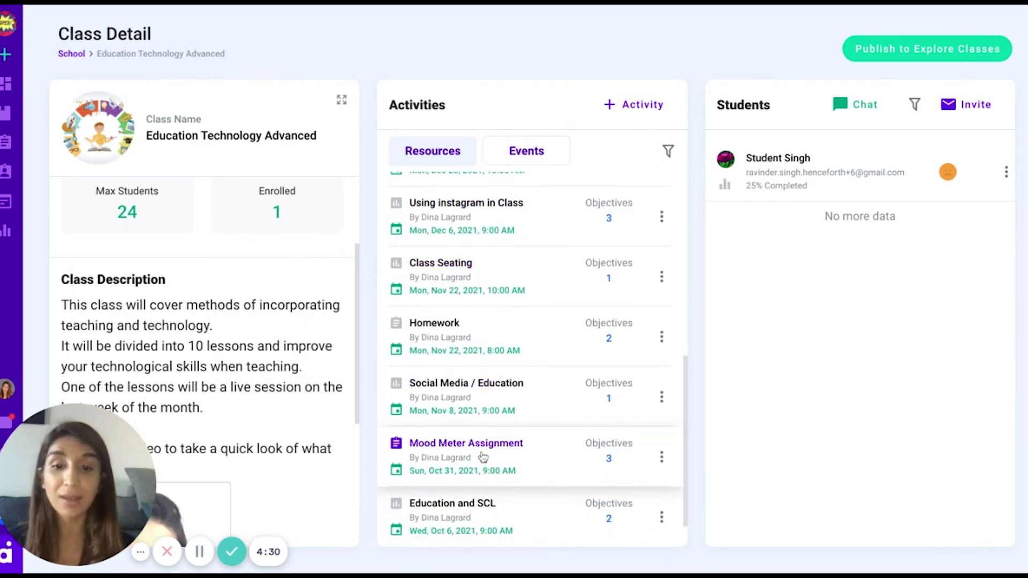
click(444, 455)
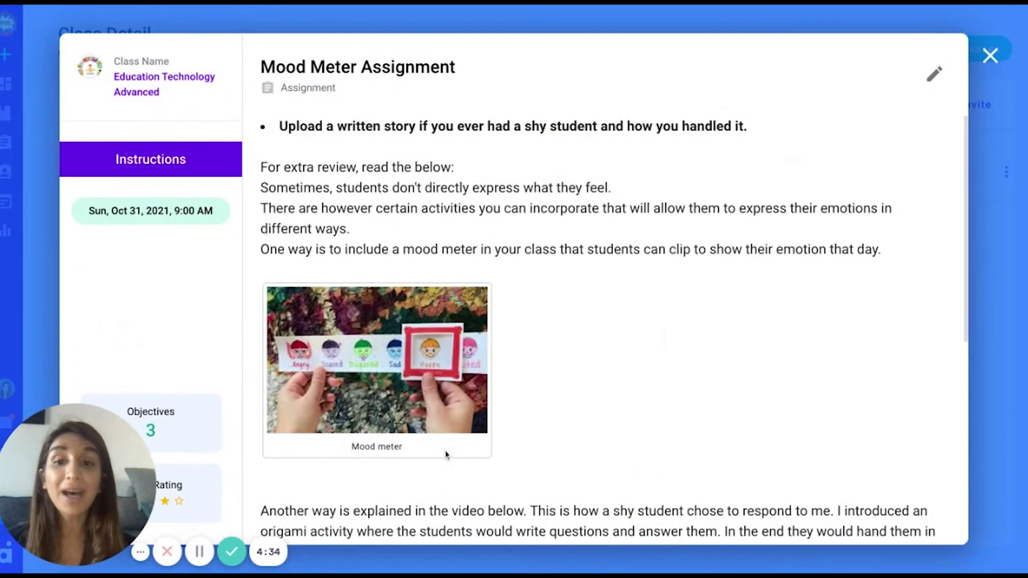
scroll(632, 375, down, 4)
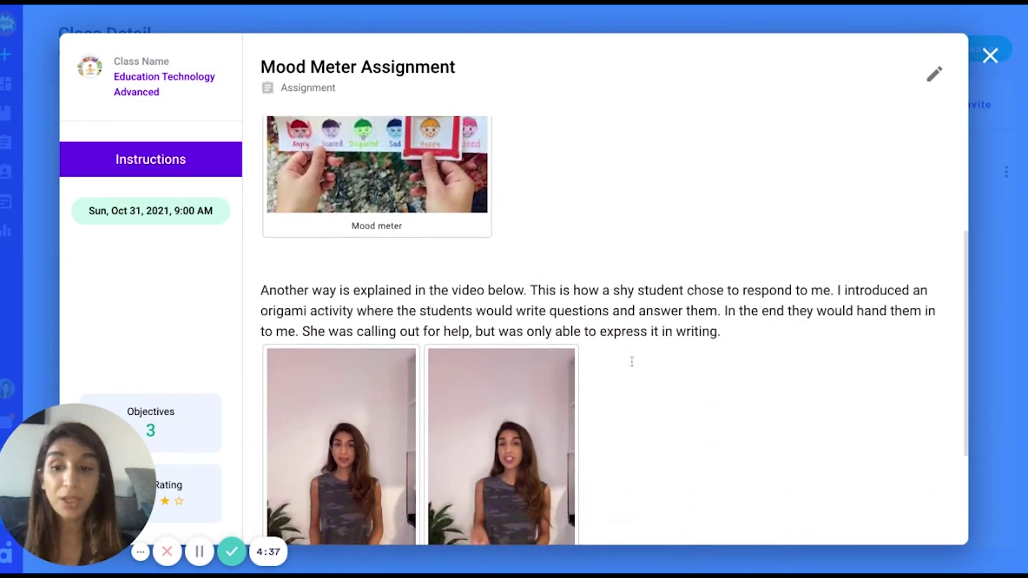
click(187, 499)
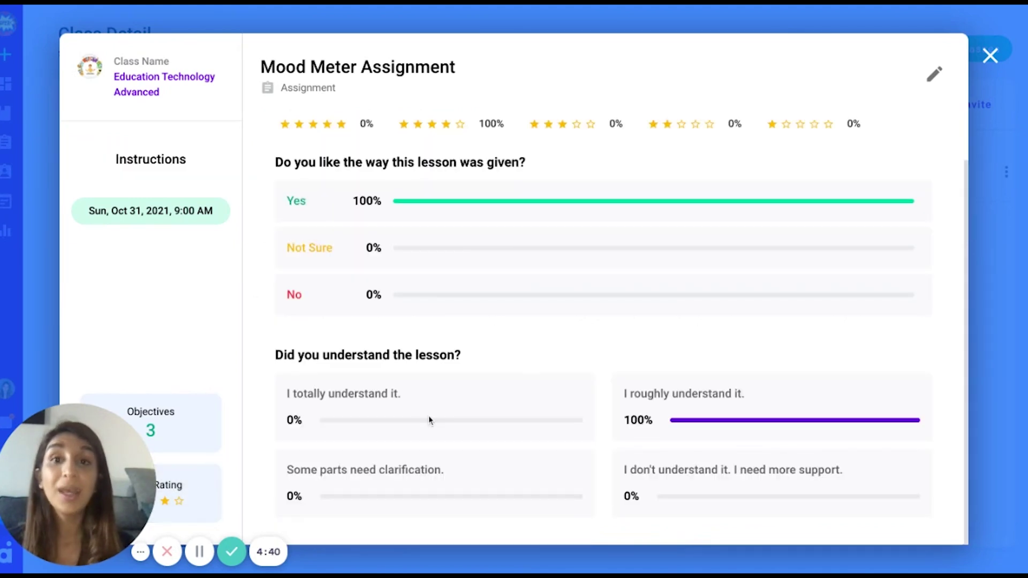
click(1009, 56)
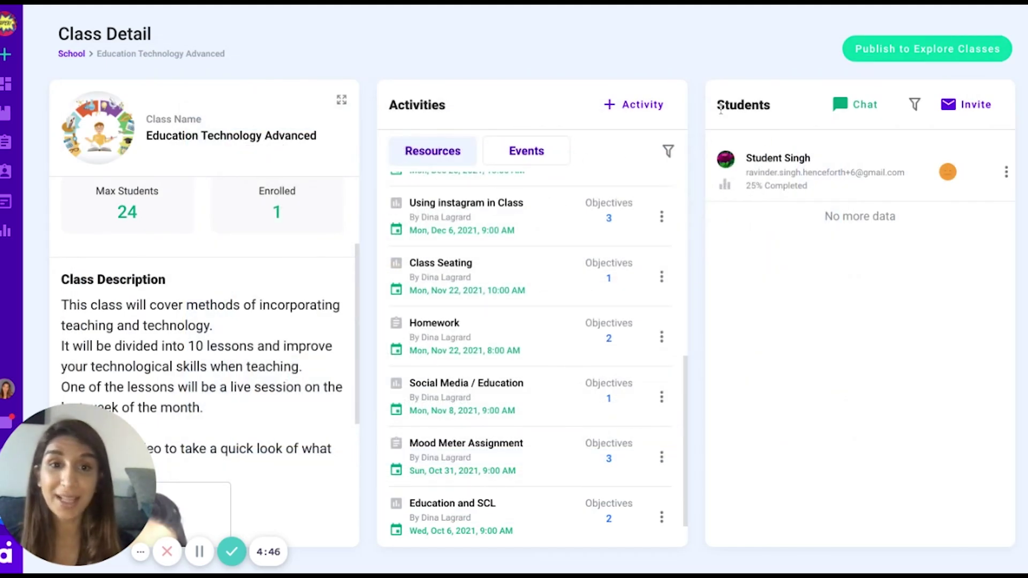
Step: View the ways to invite a student to the class by link or email, without sending an invitation
click(967, 113)
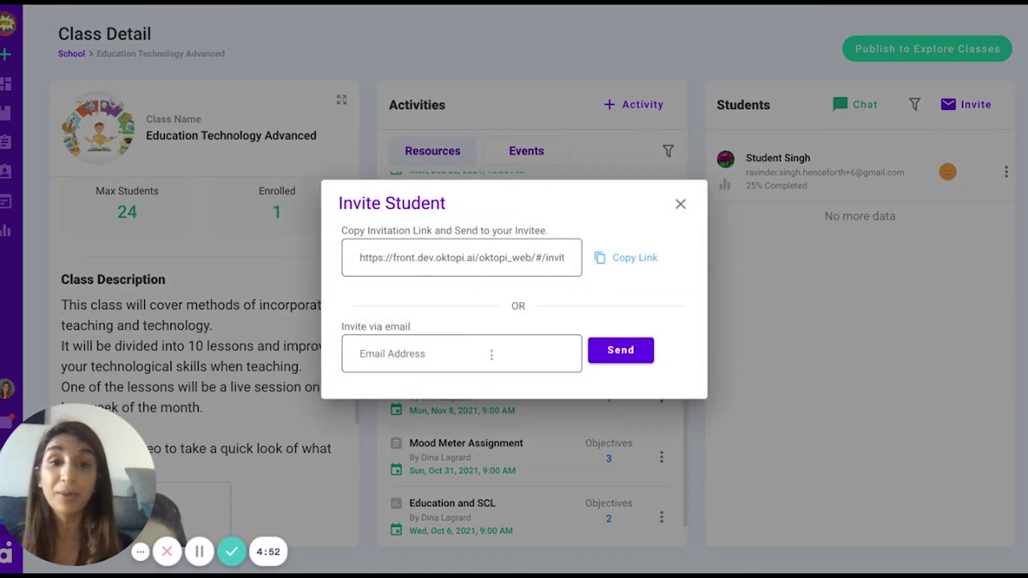
click(680, 204)
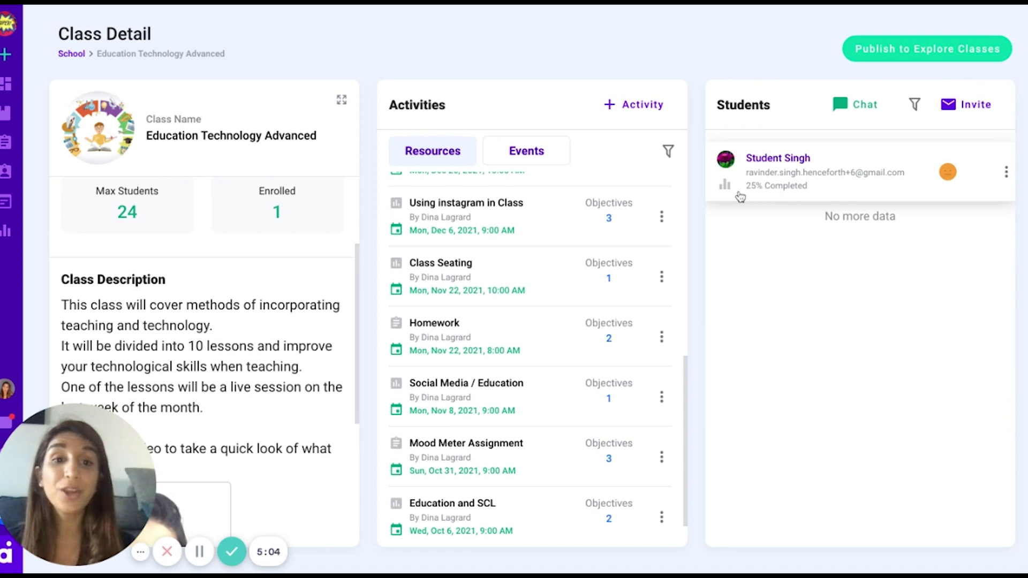
Step: Open the enrolled student's page and review the full list of assigned resources with their progress and grades
click(784, 196)
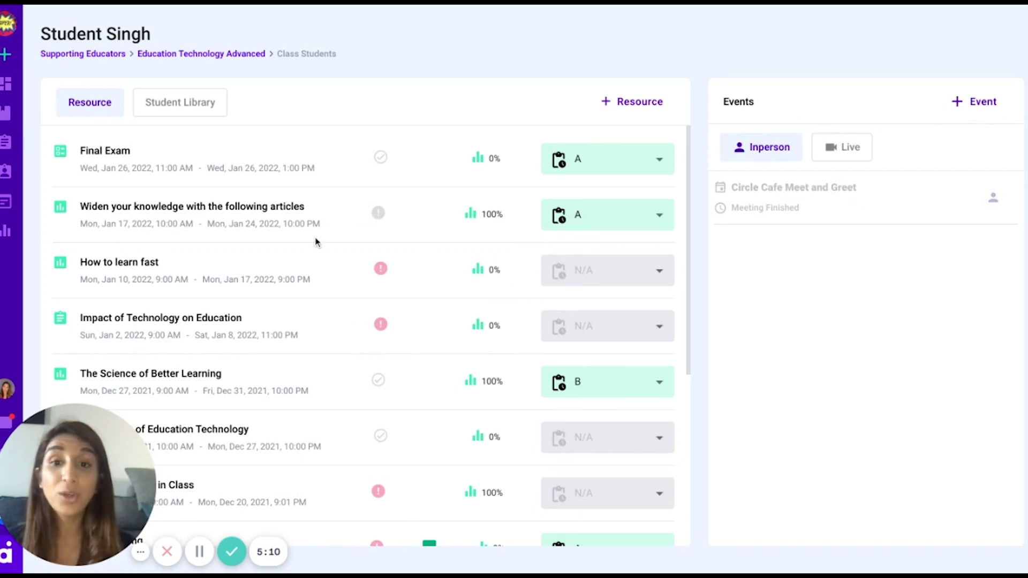
scroll(342, 336, down, 5)
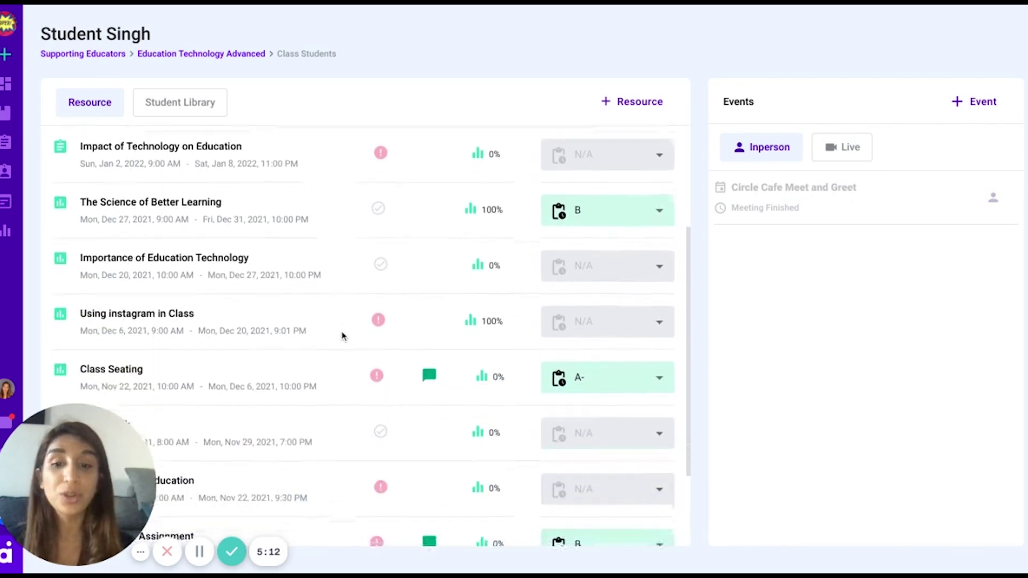
scroll(189, 427, down, 2)
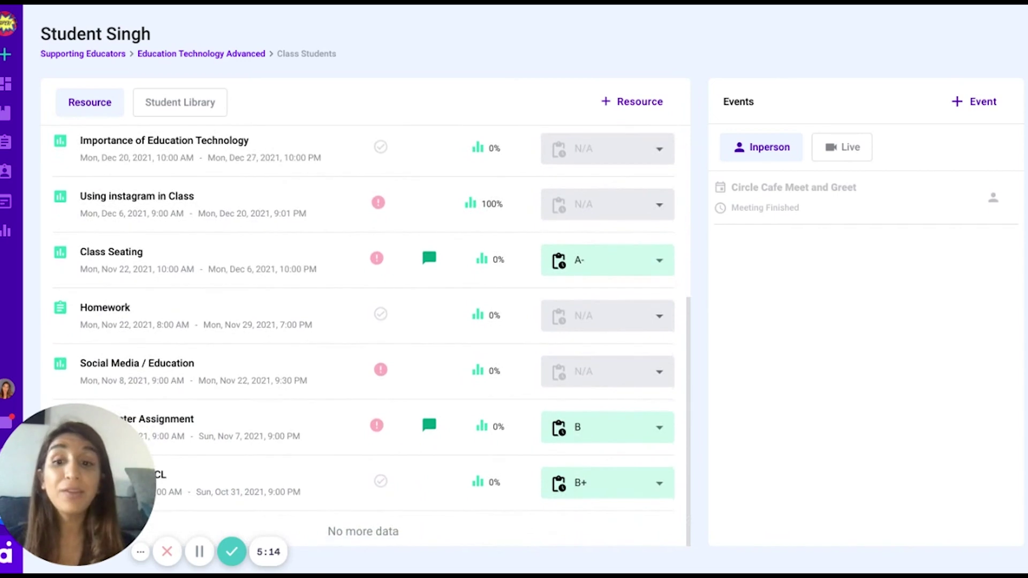
Step: Open the student's Mood Meter Assignment, view the submission, comments and available grades, and return to the student's resources
click(176, 419)
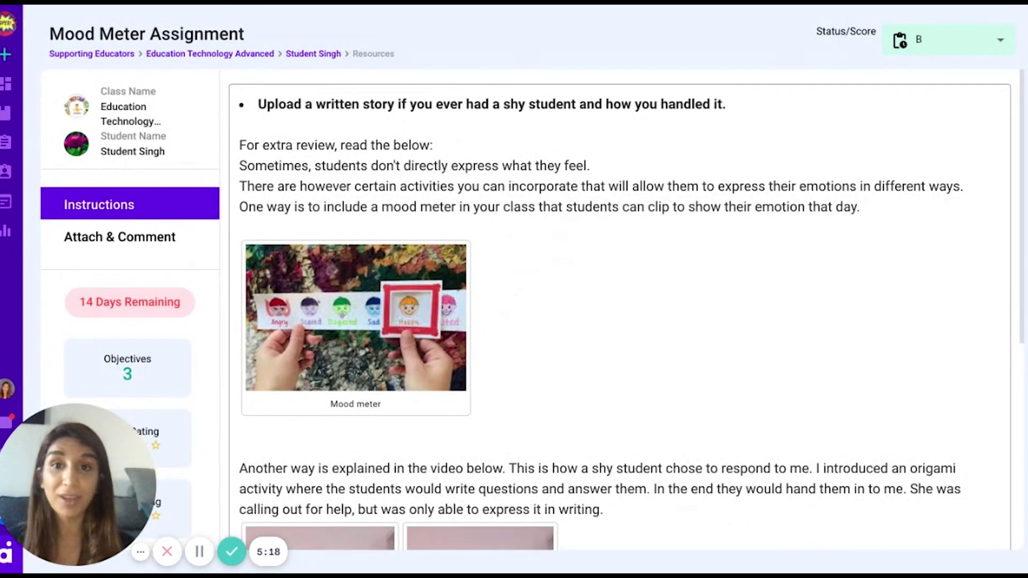
click(113, 240)
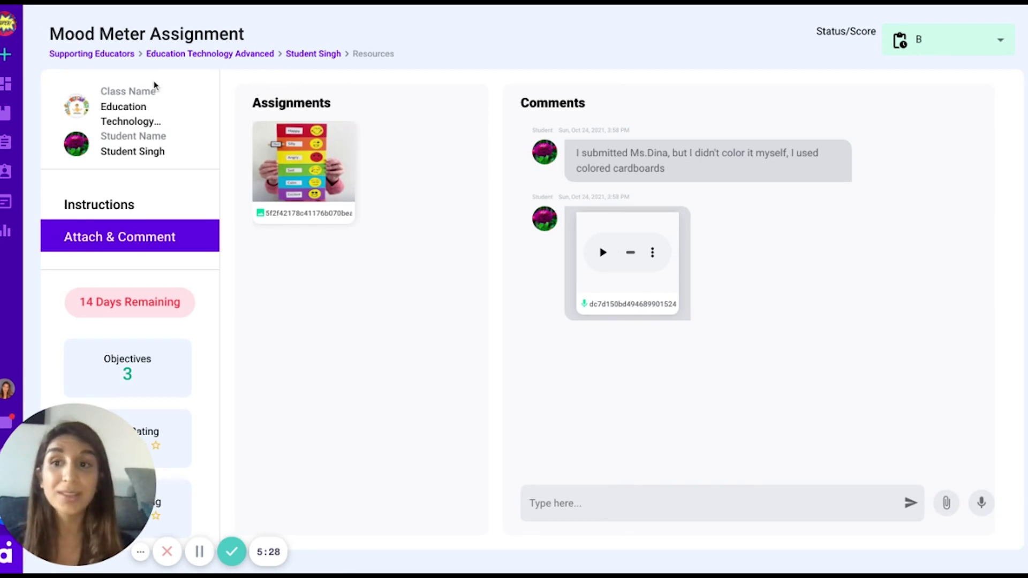
click(943, 50)
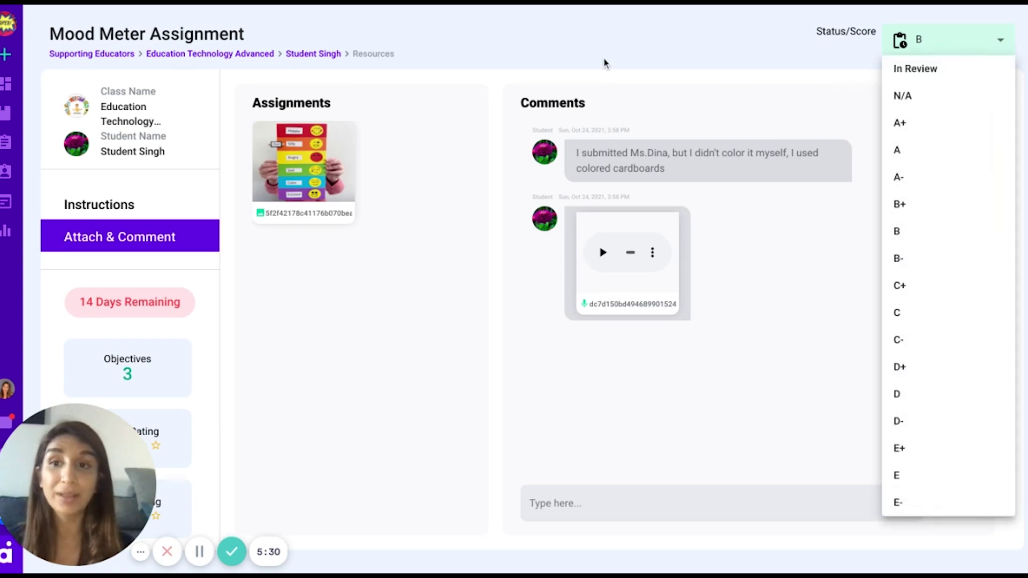
key(alt+Left)
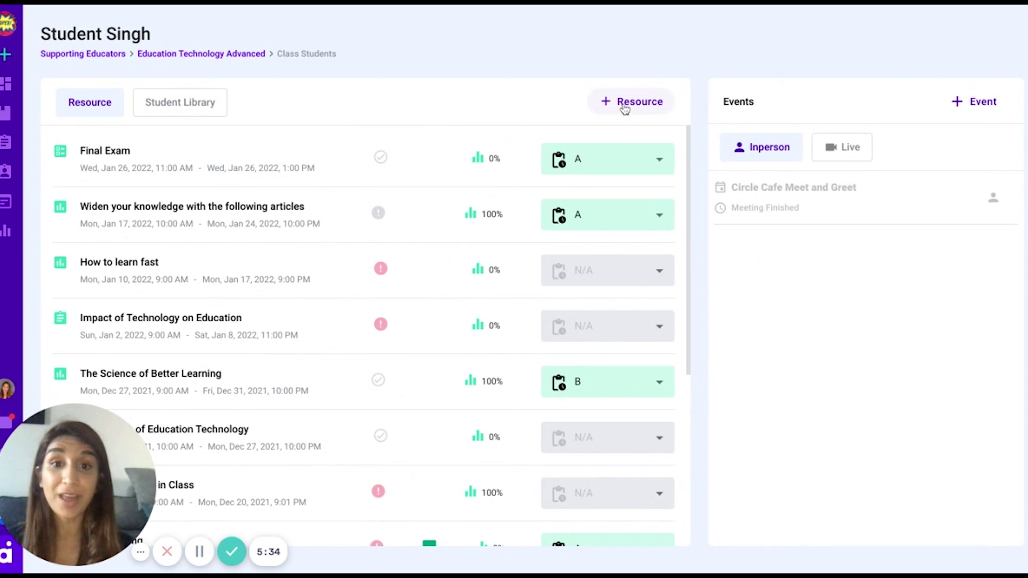
Step: View the options for adding a resource to this student and dismiss them
click(623, 105)
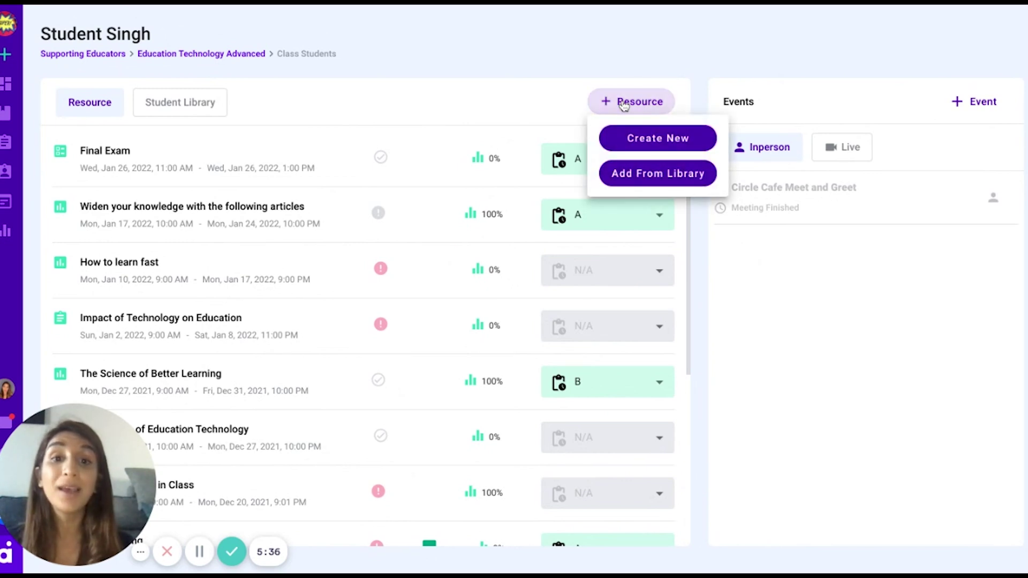
click(788, 81)
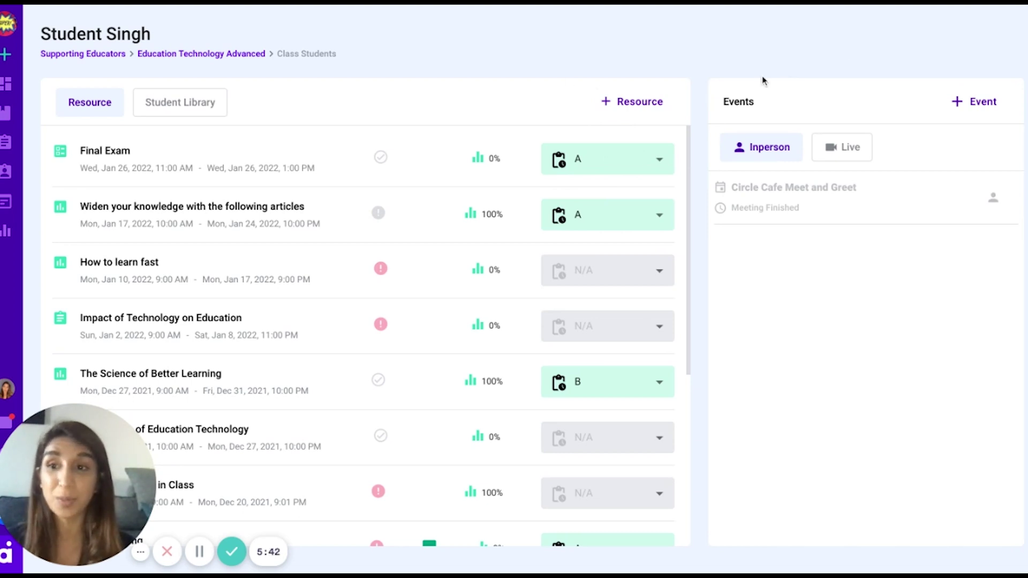
Step: Open the active scheduled classes, view the copy option for Education Technology Advanced, and close it without saving a copy
click(7, 115)
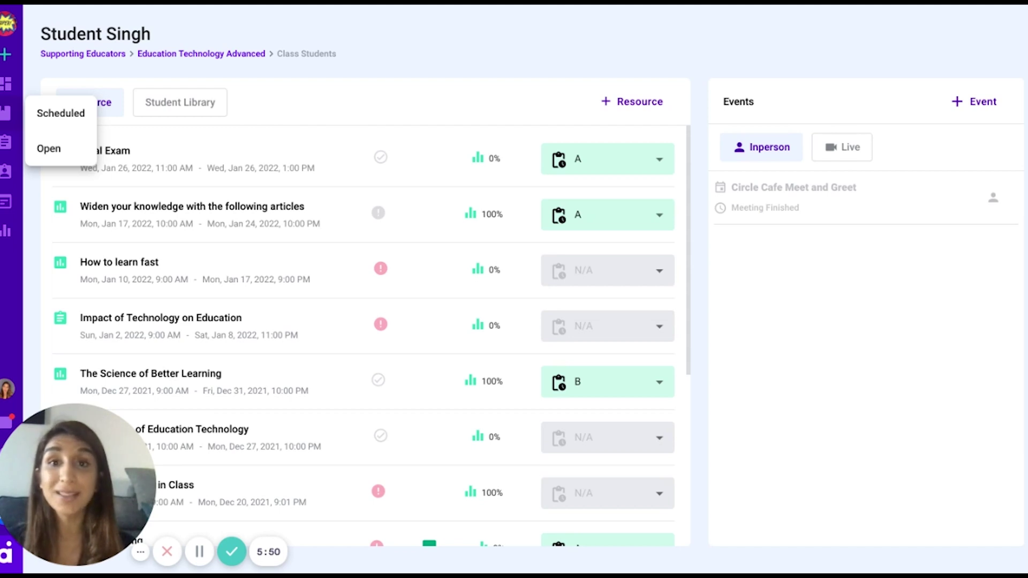
click(74, 124)
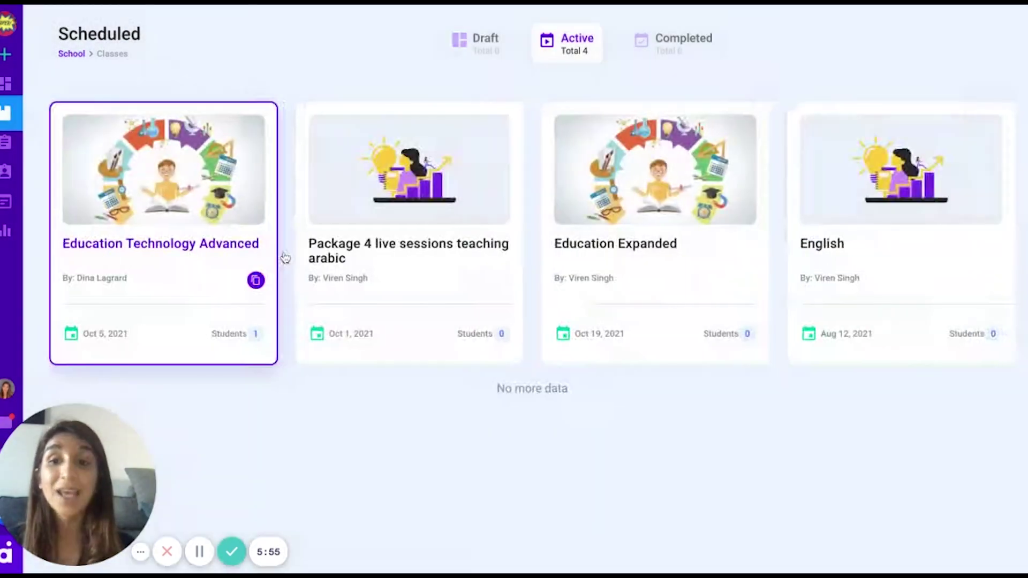
click(257, 278)
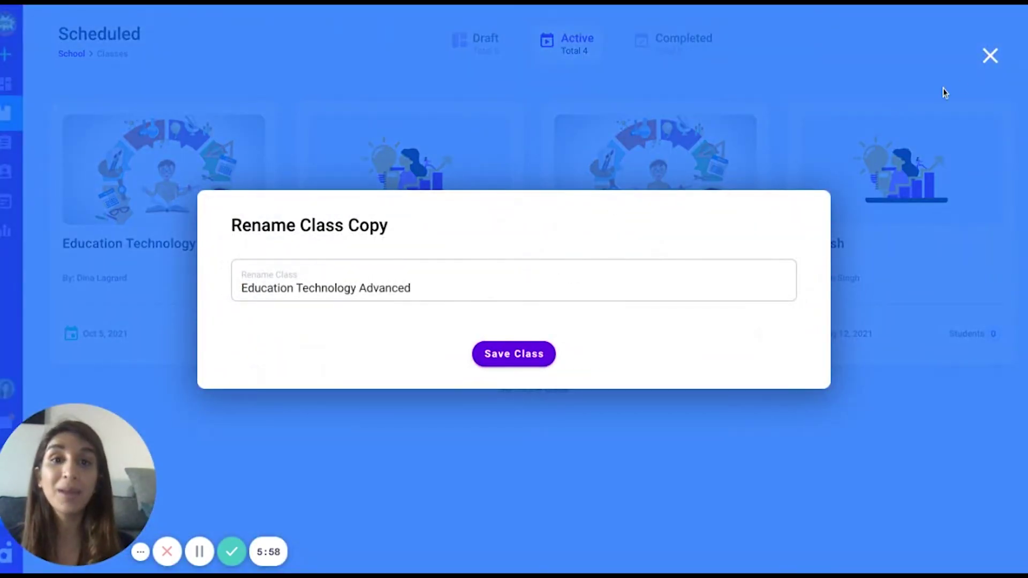
click(990, 56)
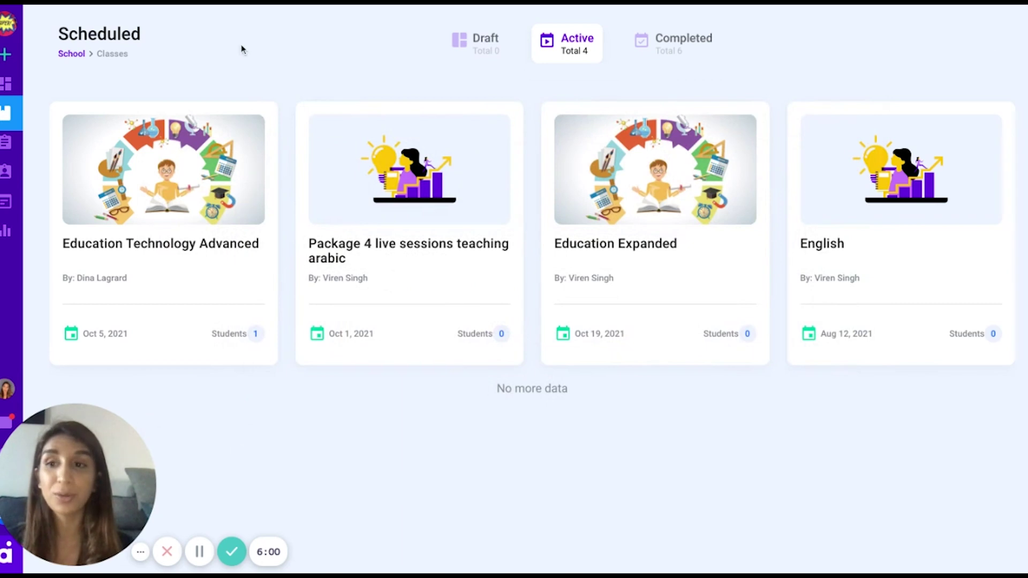
Step: Open the Resource Library and check its resource filter, leaving it set to All
click(10, 144)
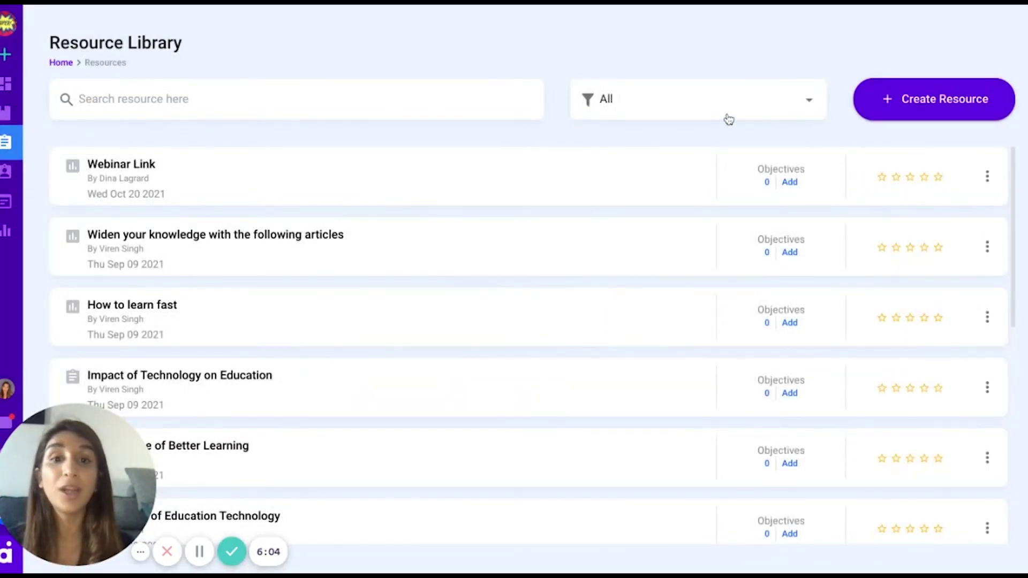
click(726, 118)
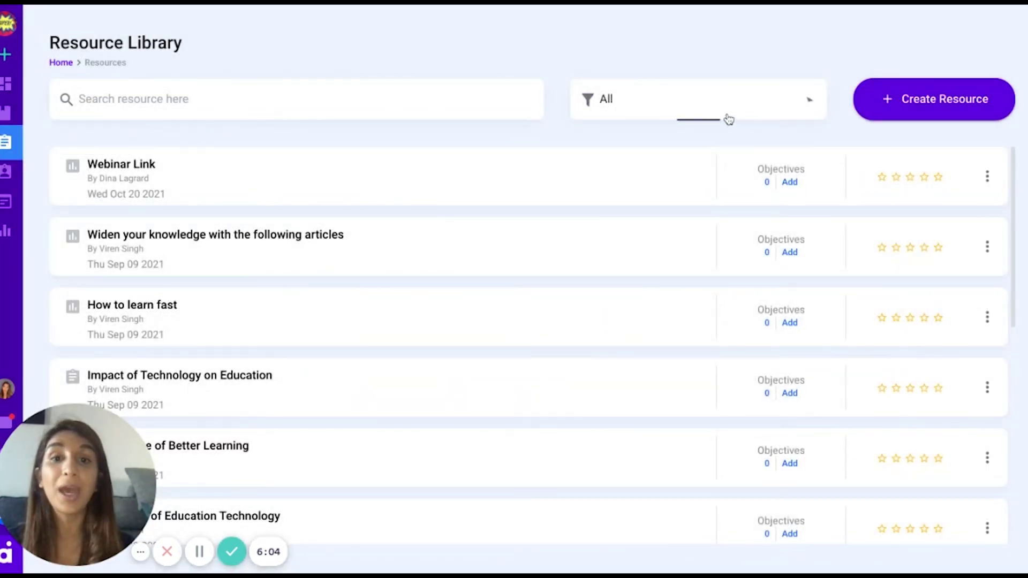
click(498, 55)
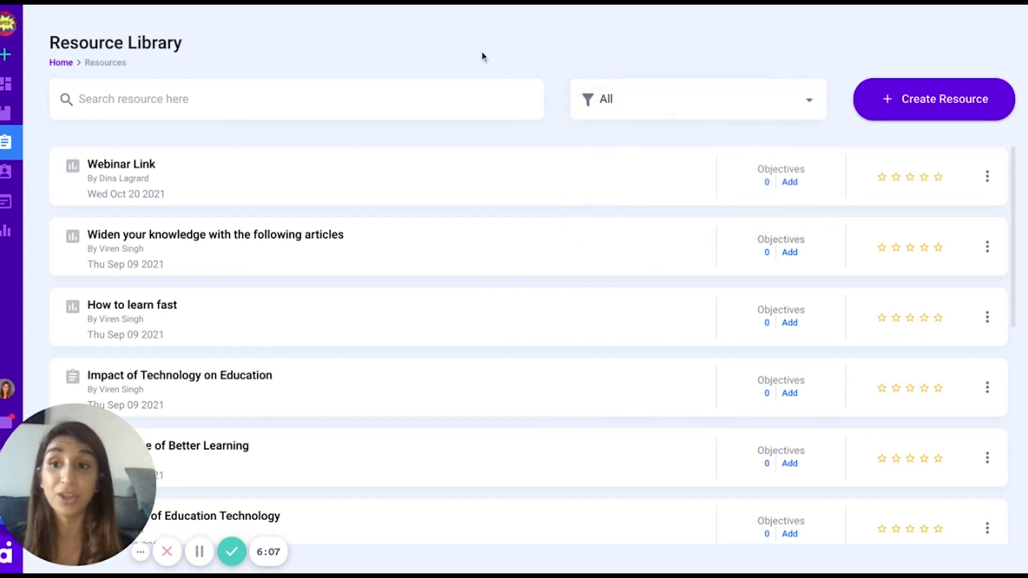
Step: Open the Teachers List and view the ways to invite a teacher by link or email, without sending an invitation
click(8, 171)
click(52, 179)
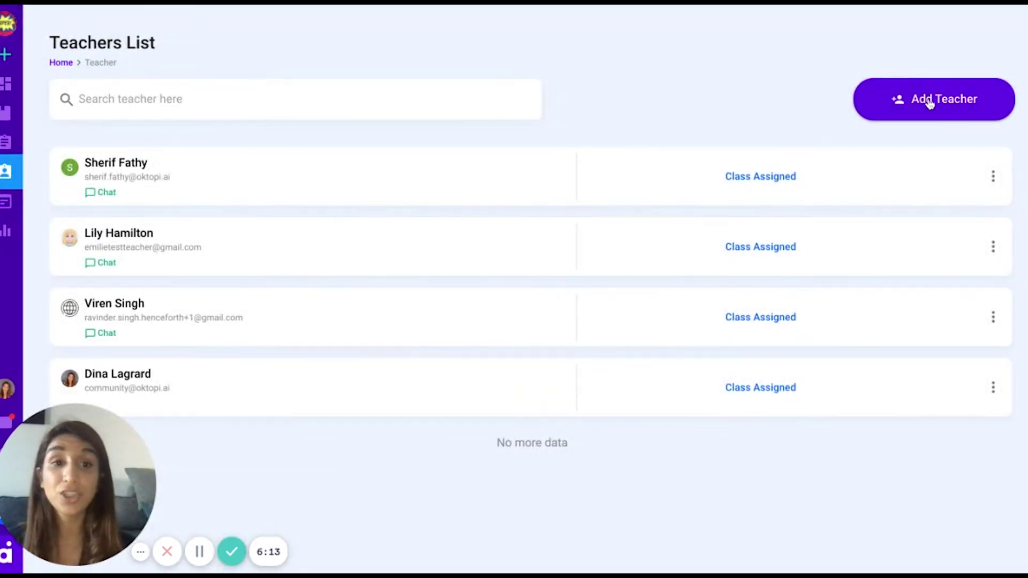
click(929, 101)
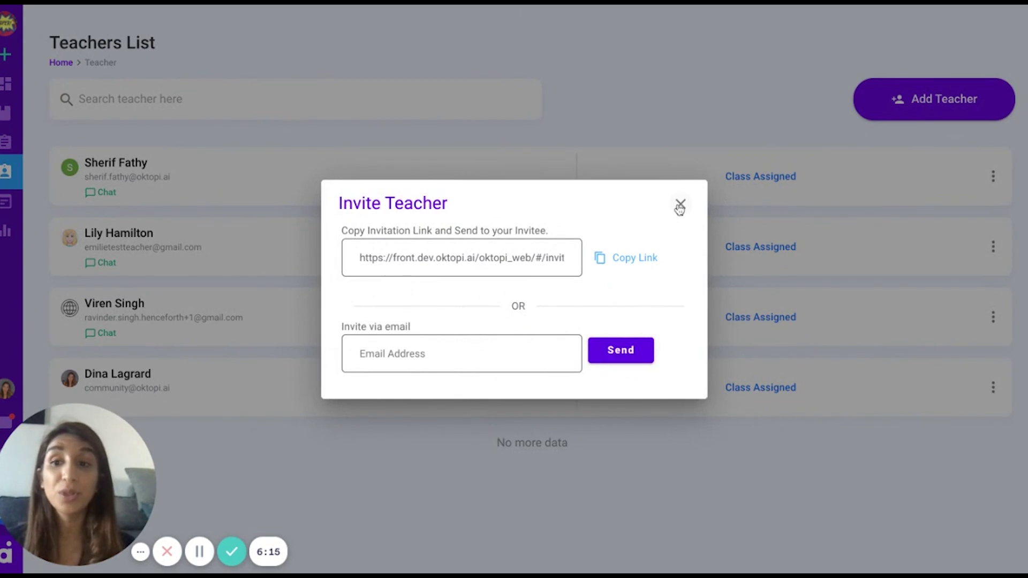
click(679, 206)
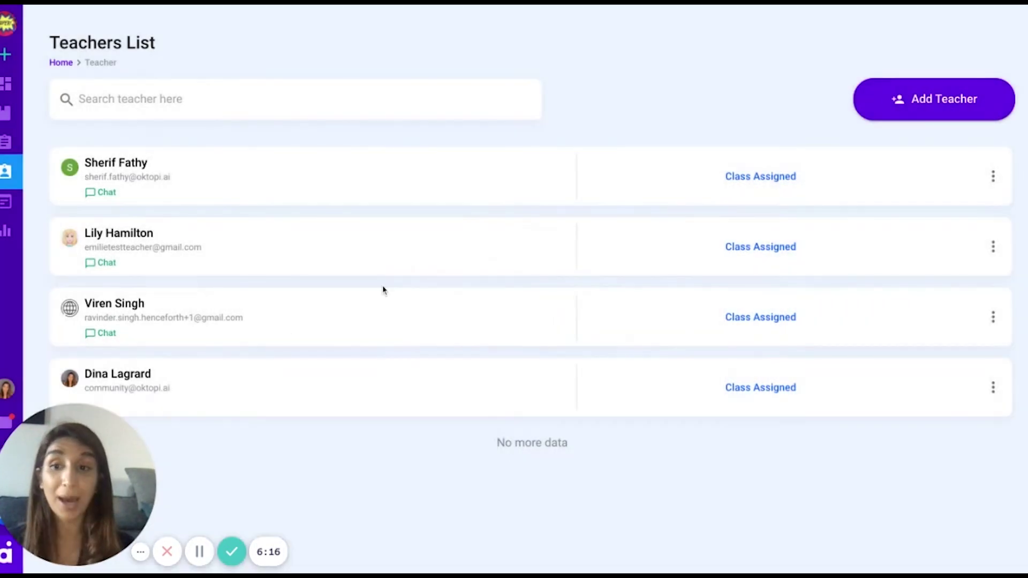
Step: Open the chat with the third teacher in the list and close it without sending a message
click(192, 333)
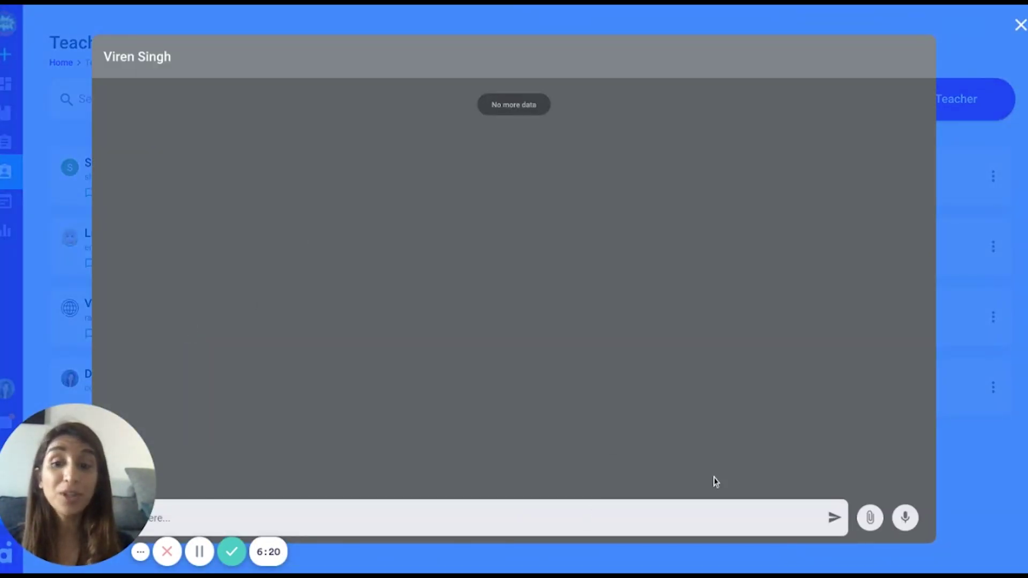
click(1020, 25)
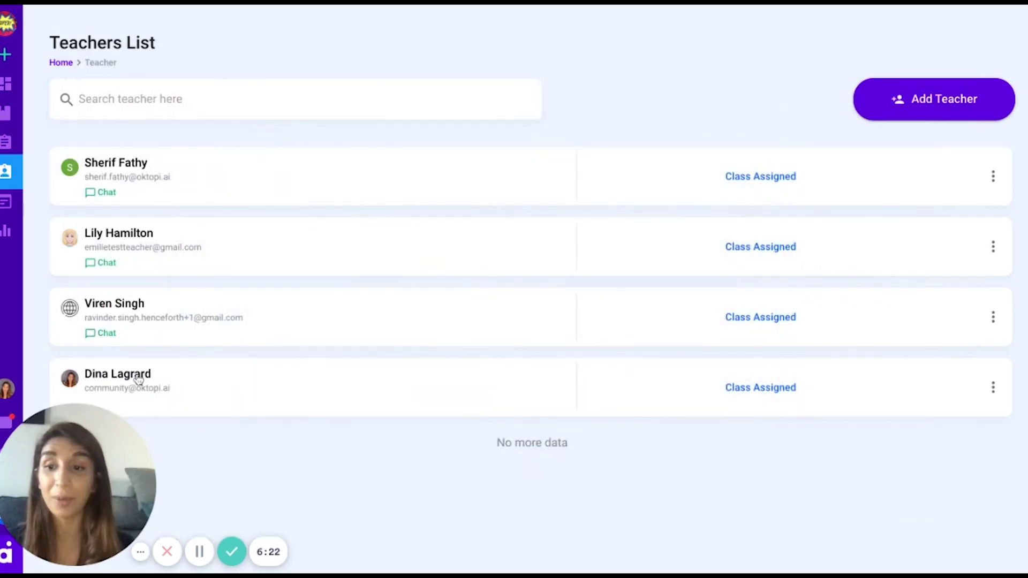
Step: Open the signed-in teacher's own profile and view its About details
drag(108, 427, 338, 414)
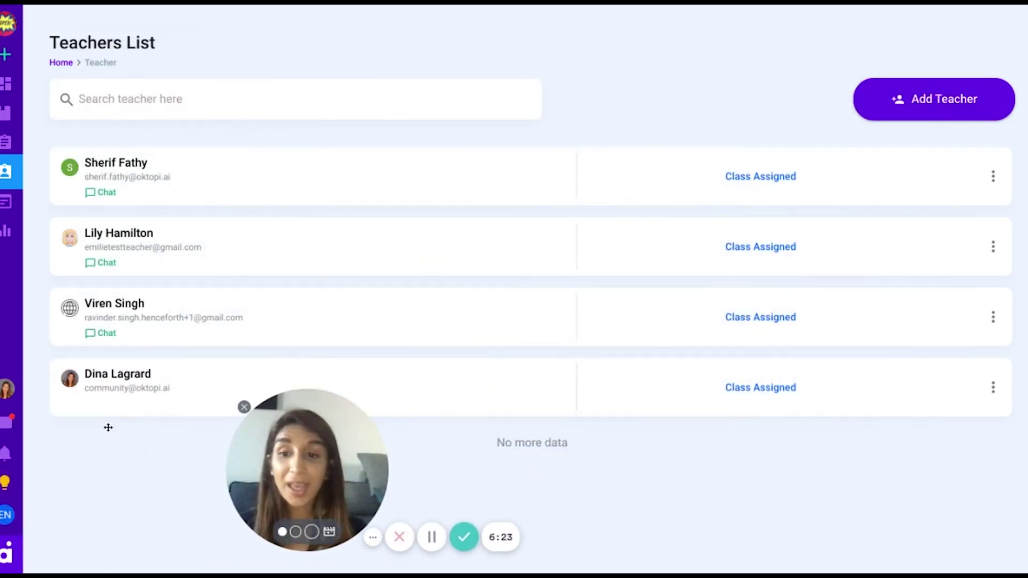
click(7, 394)
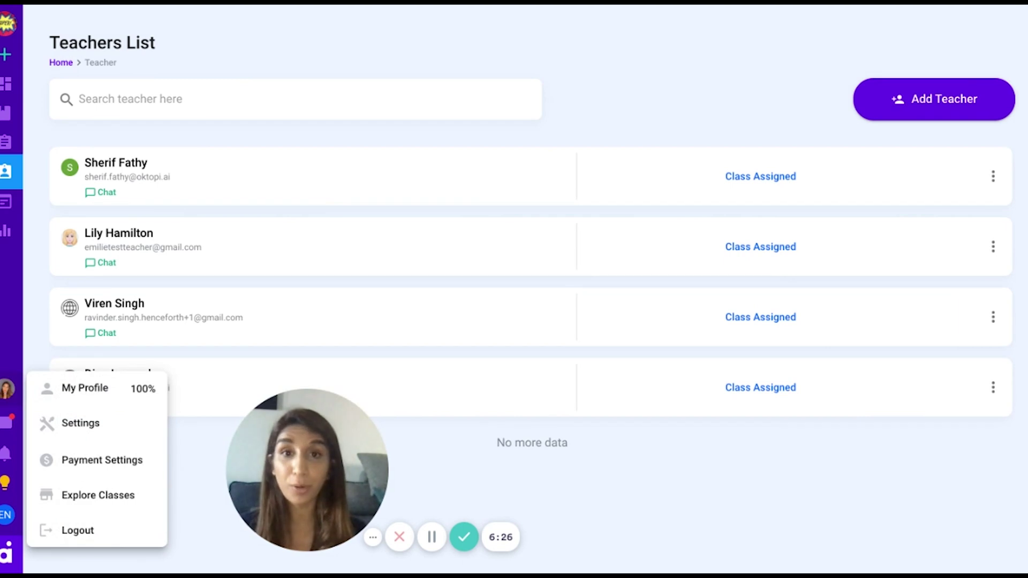
click(72, 400)
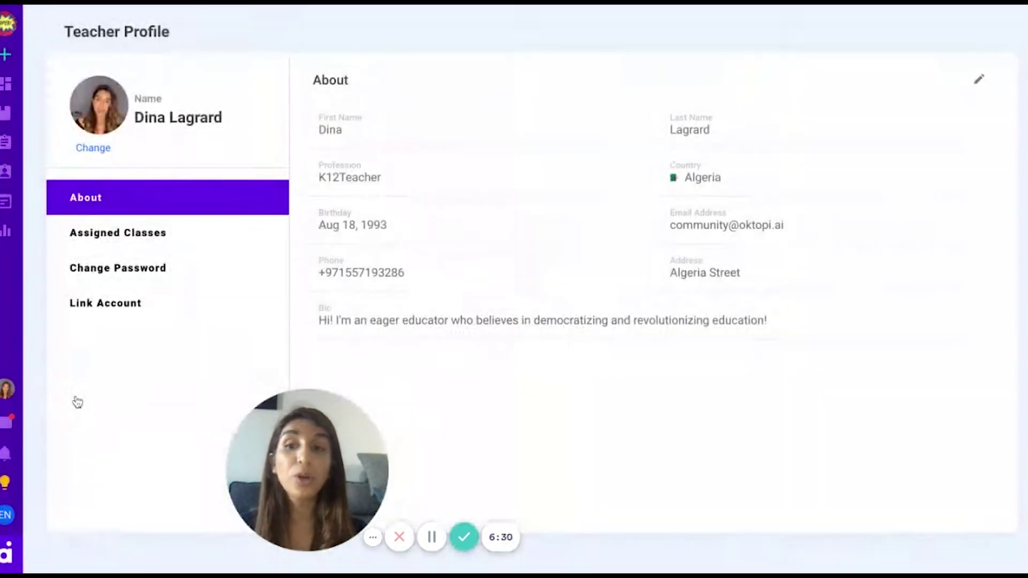
Step: Open the payment settings and view the Stripe Payment option, then return to Tap Payment
click(7, 395)
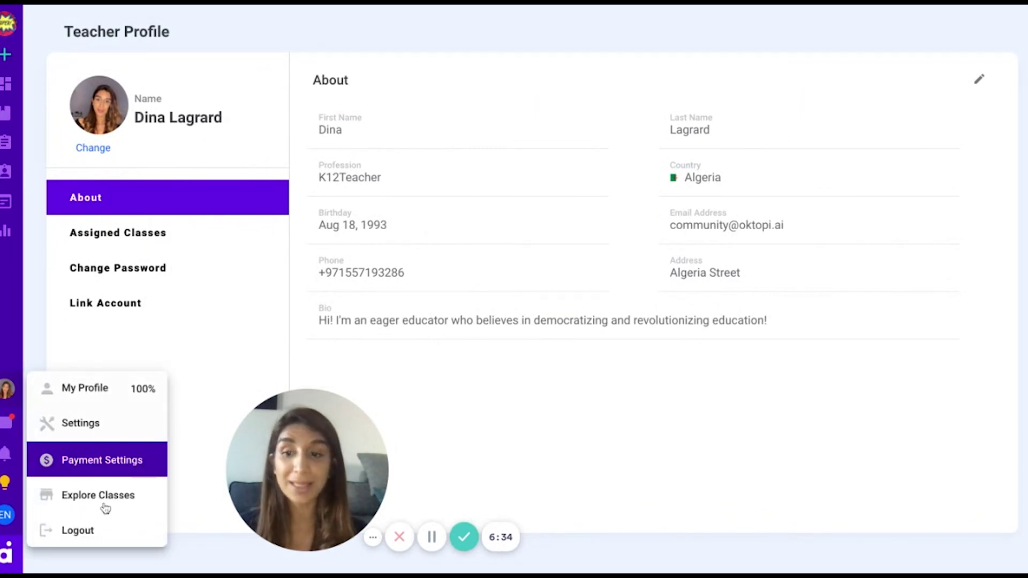
click(69, 465)
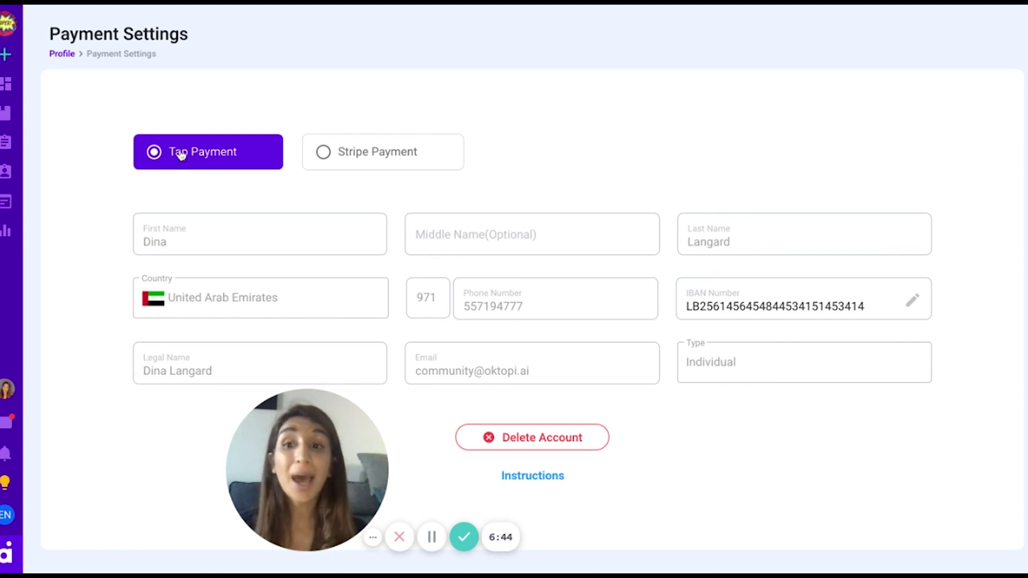
click(355, 169)
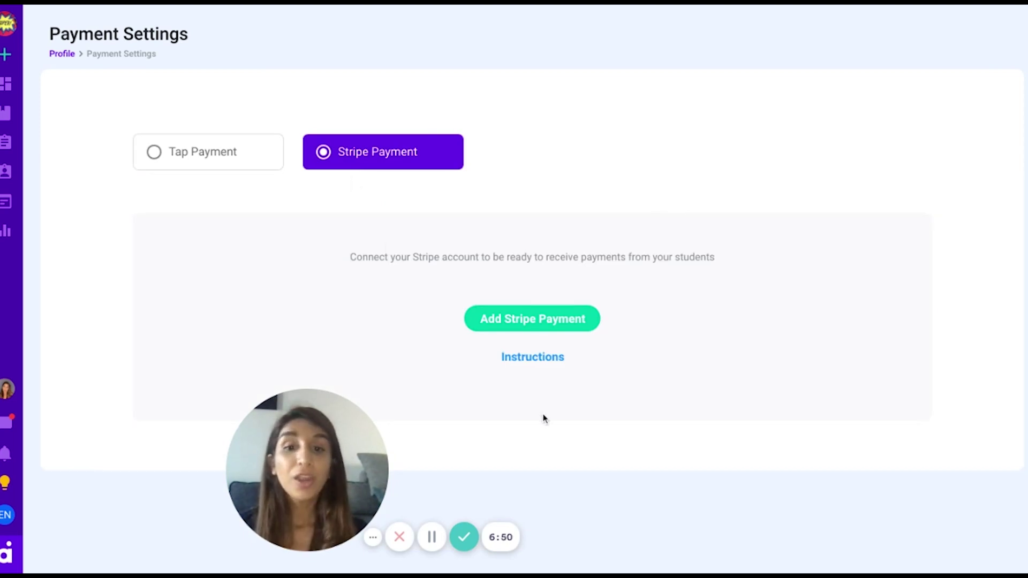
click(267, 165)
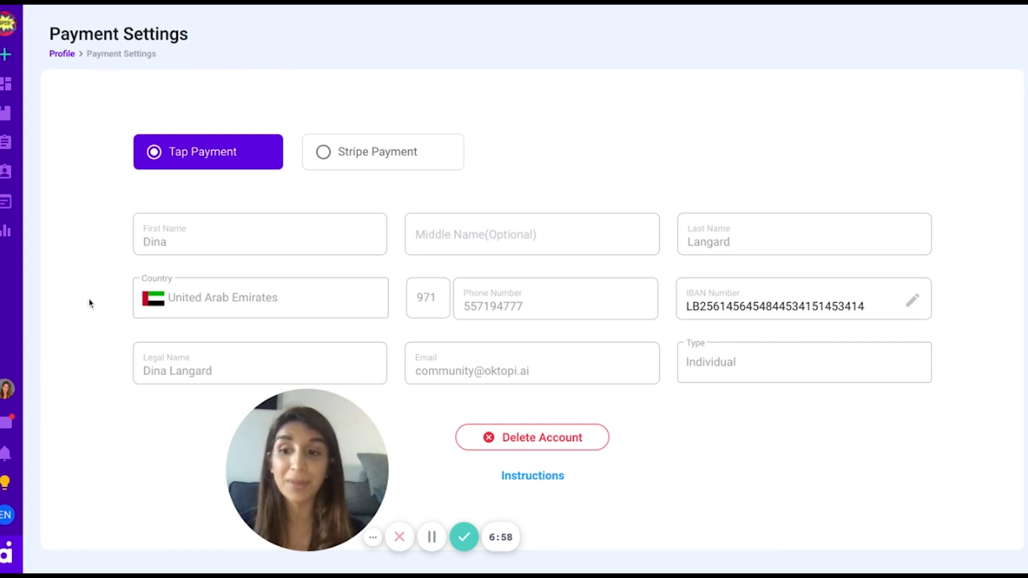
Step: Open the messages, try selecting all Students as recipients, and close the chat without sending anything
click(7, 426)
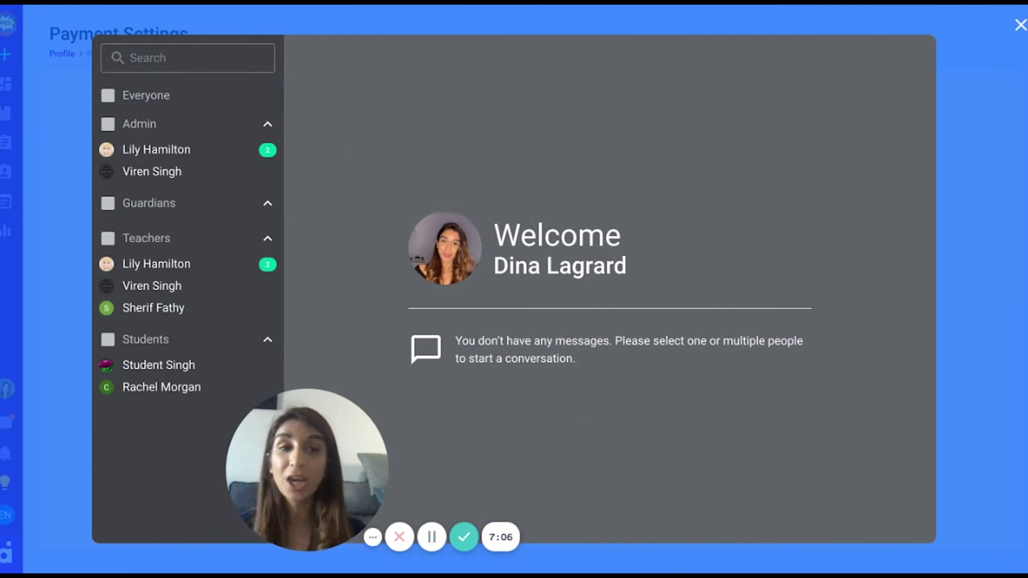
click(145, 348)
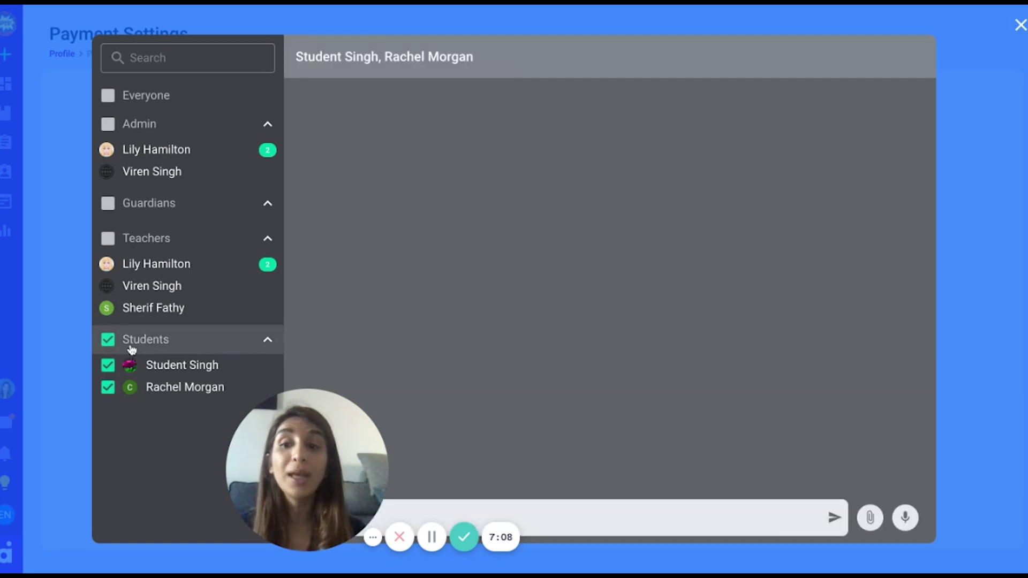
click(132, 349)
click(1019, 28)
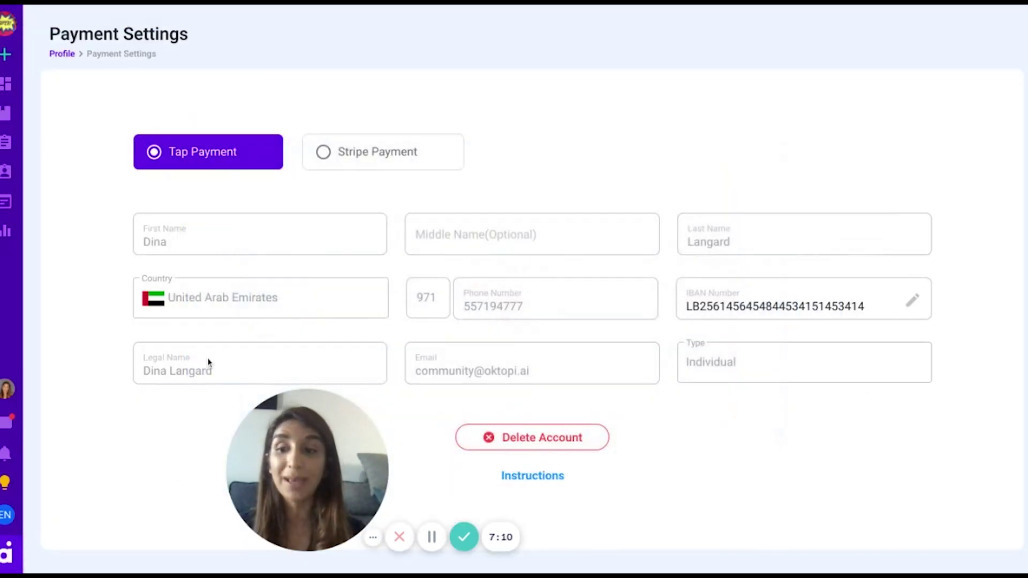
Step: Open the notifications list to view class, resource and story updates
click(8, 453)
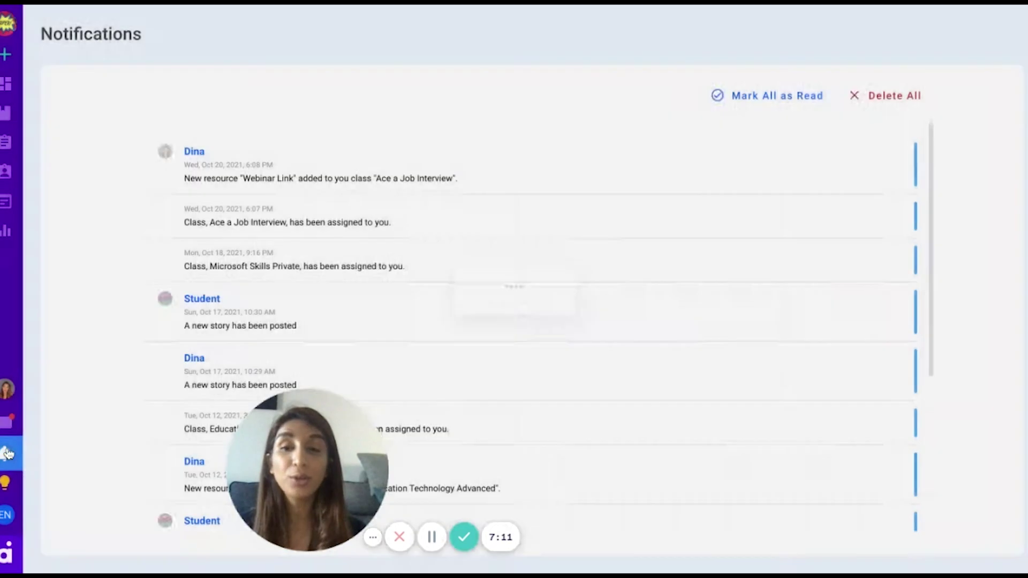